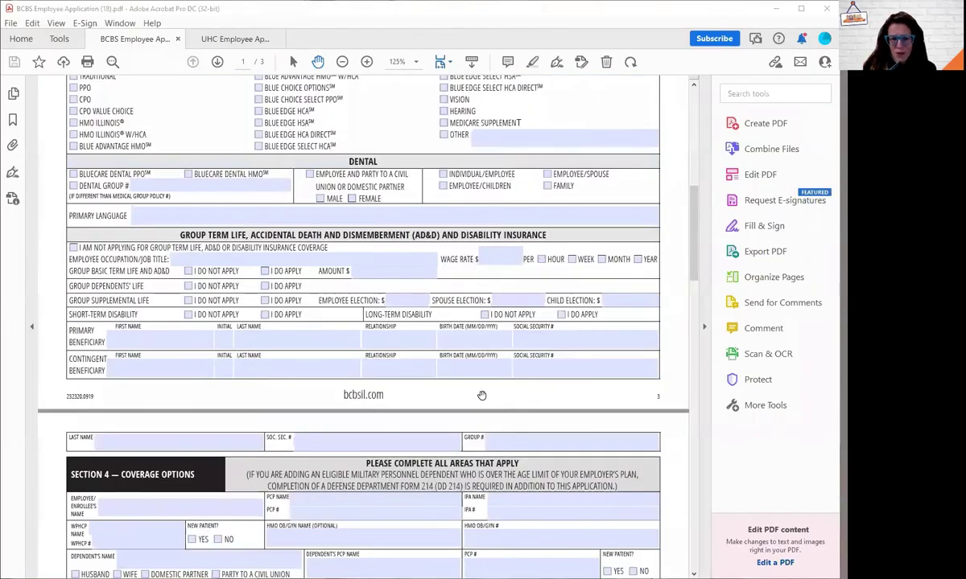
Step: Scroll through the three-page BCBS application, then return to Section 1 on page 1
{"action": "scroll", "coordinate": [499, 418], "scroll_direction": "down", "scroll_amount": 15}
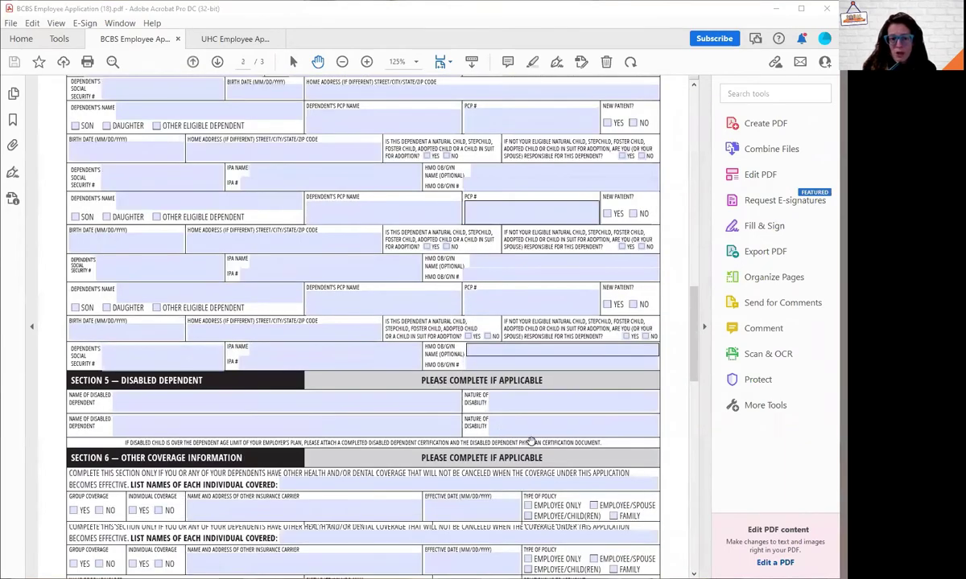
{"action": "scroll", "coordinate": [523, 410], "scroll_direction": "down", "scroll_amount": 4}
{"action": "scroll", "coordinate": [507, 391], "scroll_direction": "up", "scroll_amount": 4}
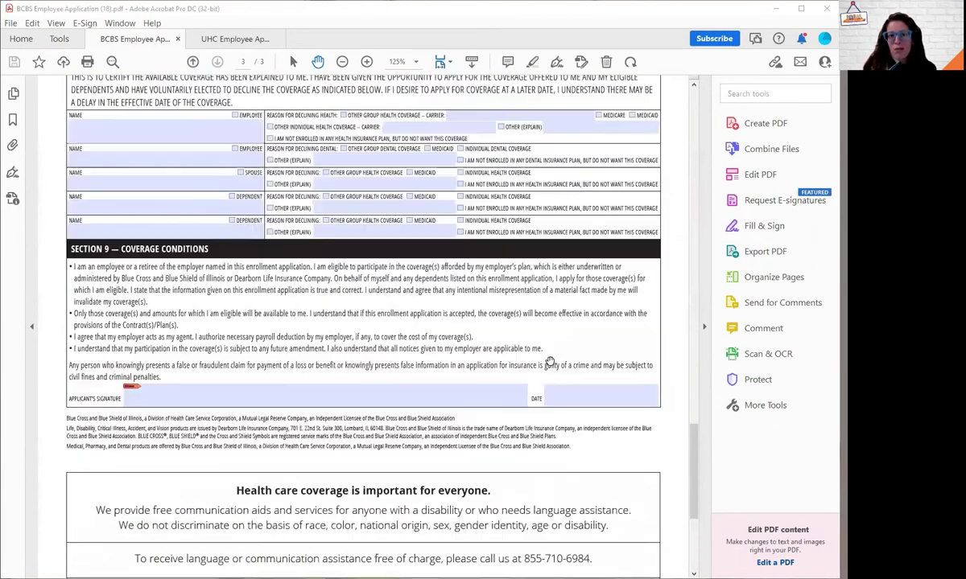
{"action": "scroll", "coordinate": [553, 367], "scroll_direction": "up", "scroll_amount": 10}
{"action": "scroll", "coordinate": [553, 367], "scroll_direction": "up", "scroll_amount": 10}
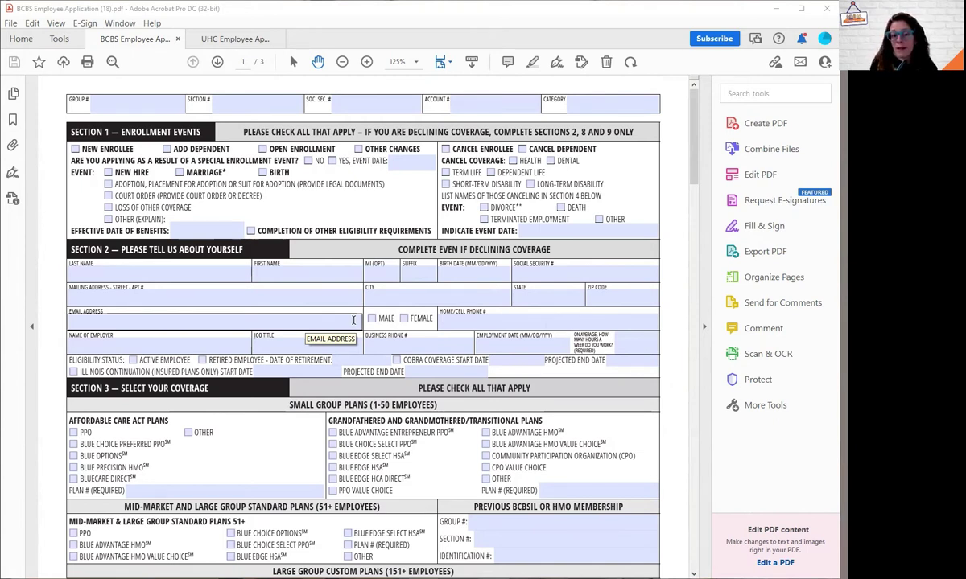
Step: Enter the applicant's last and first name, birth date 01/01/1985 and Social Security number
{"action": "left_click", "coordinate": [172, 272]}
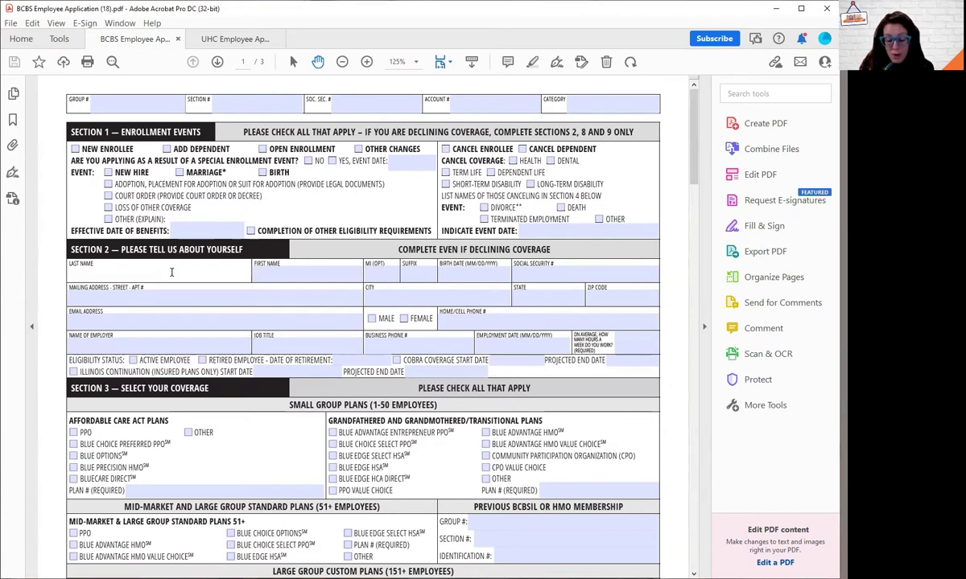
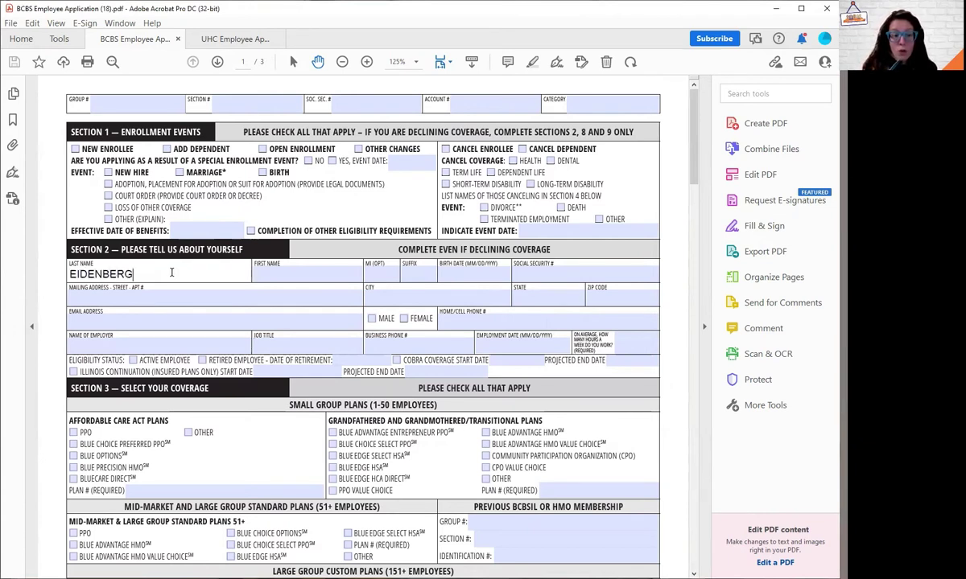
{"action": "key", "text": "Tab"}
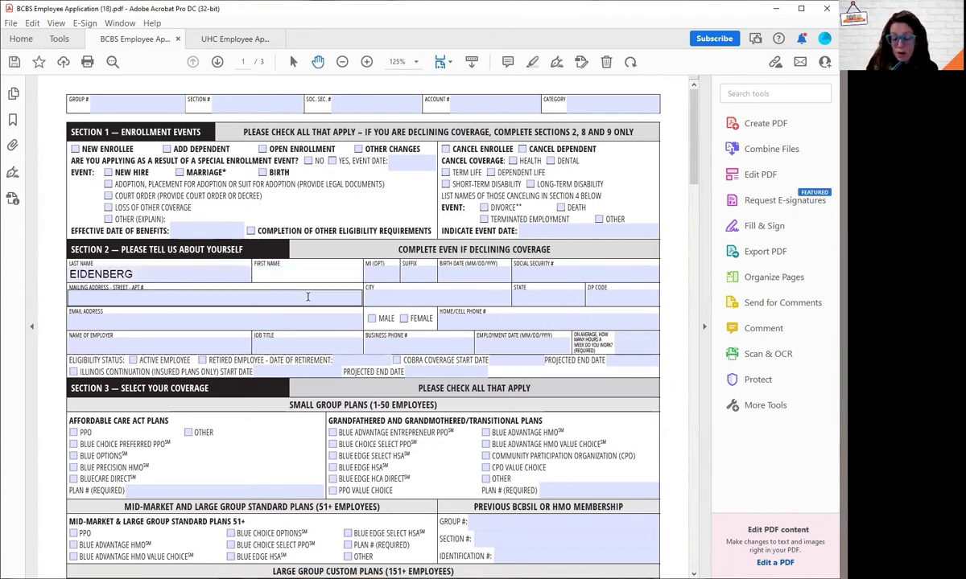
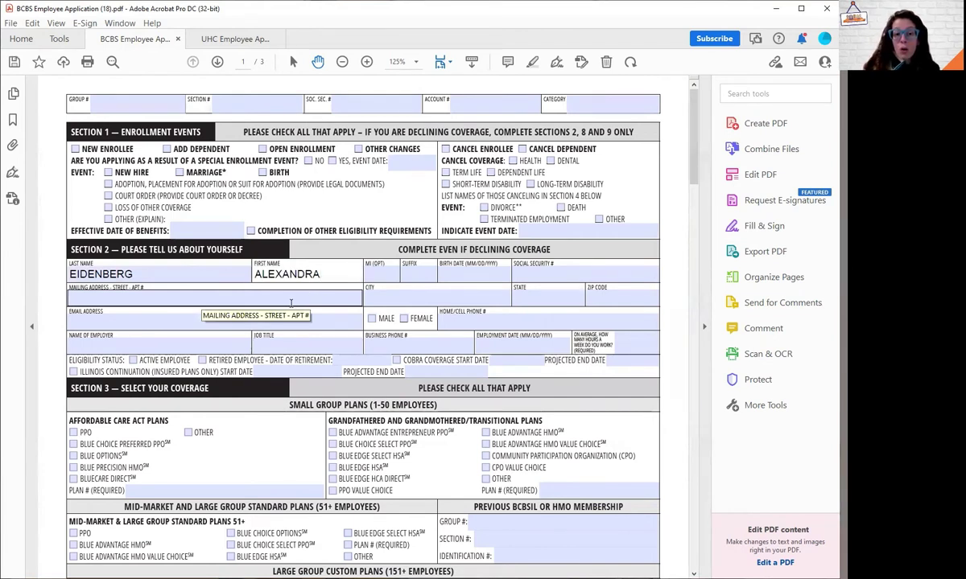
{"action": "left_click", "coordinate": [455, 274]}
{"action": "type", "text": "01/01"}
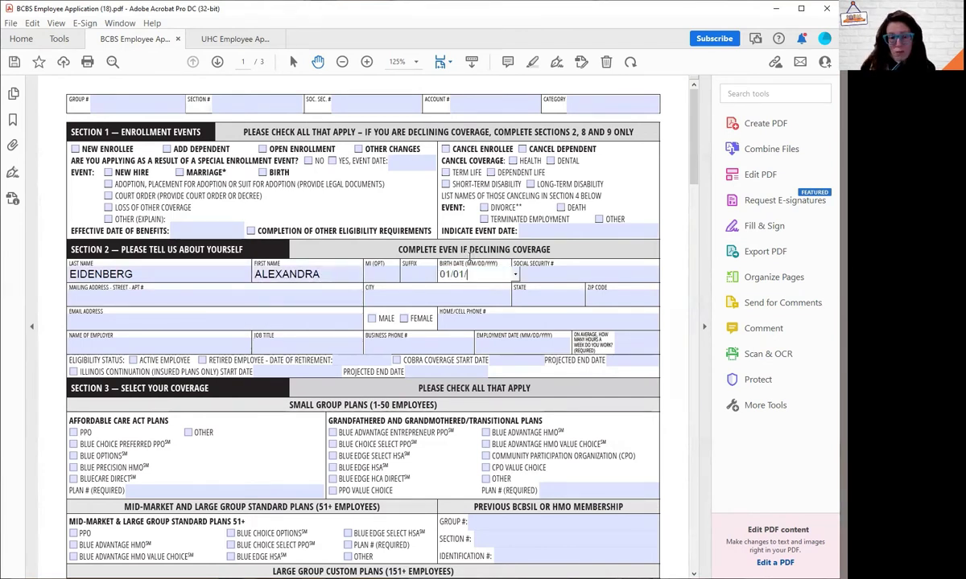
{"action": "type", "text": "/1985"}
{"action": "key", "text": "Tab"}
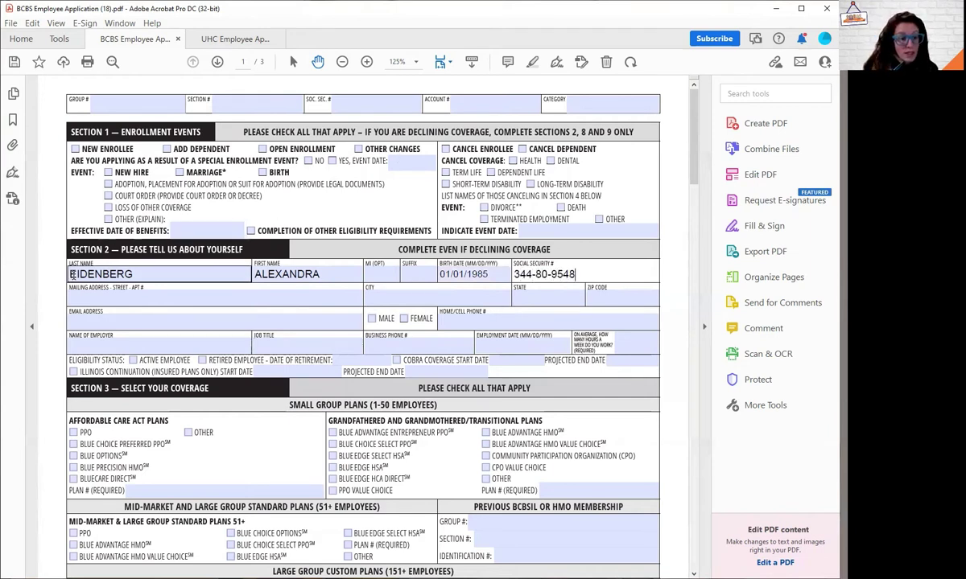
{"action": "left_click", "coordinate": [91, 301]}
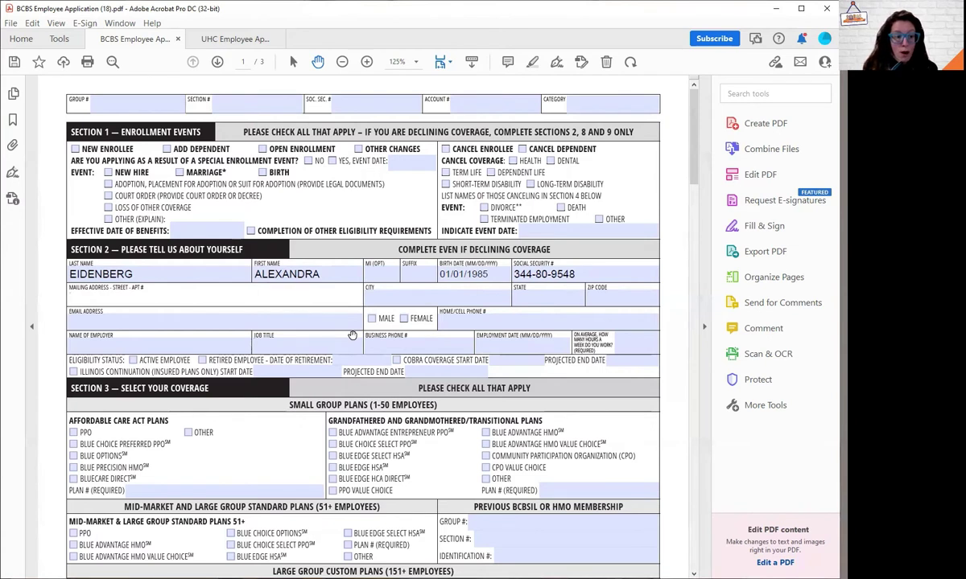
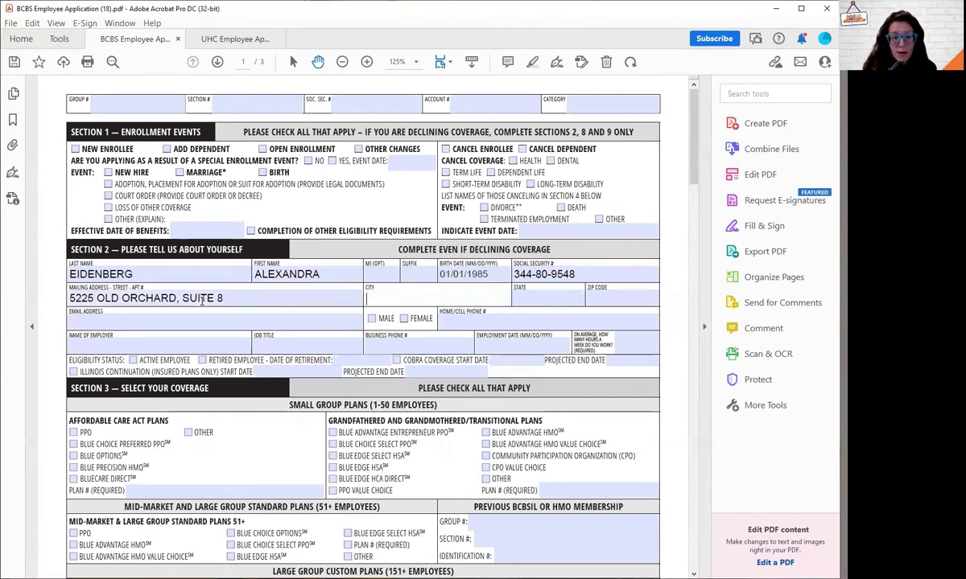
Step: Enter the applicant's mailing address, city, state and ZIP code
{"action": "key", "text": "Tab"}
{"action": "type", "text": "SKOKIE"}
{"action": "key", "text": "Tab"}
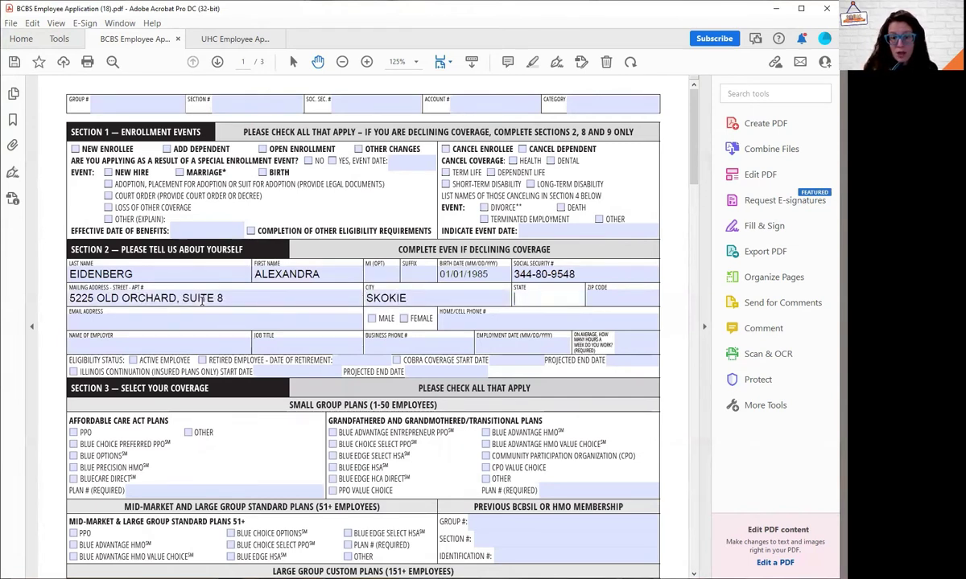
{"action": "type", "text": "IL"}
{"action": "key", "text": "Tab"}
{"action": "type", "text": "60"}
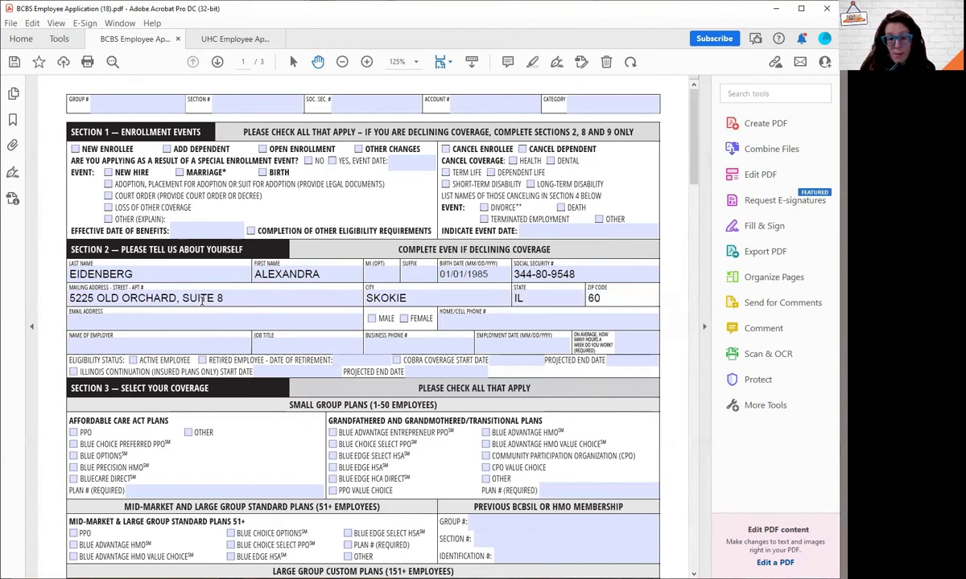
{"action": "type", "text": "077"}
Step: Add the applicant's e-mail and home/cell phone number, and check Female
{"action": "key", "text": "Tab"}
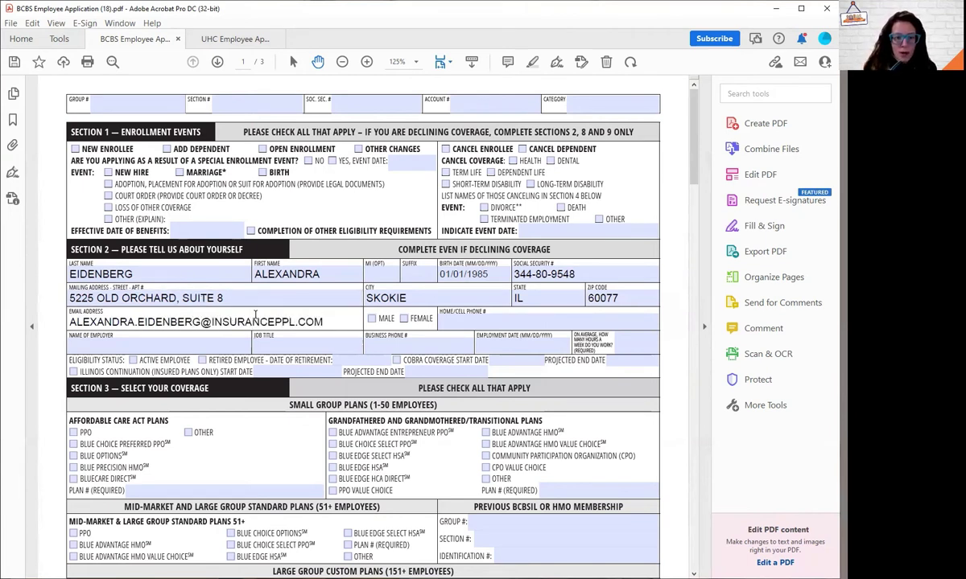
{"action": "key", "text": "Tab"}
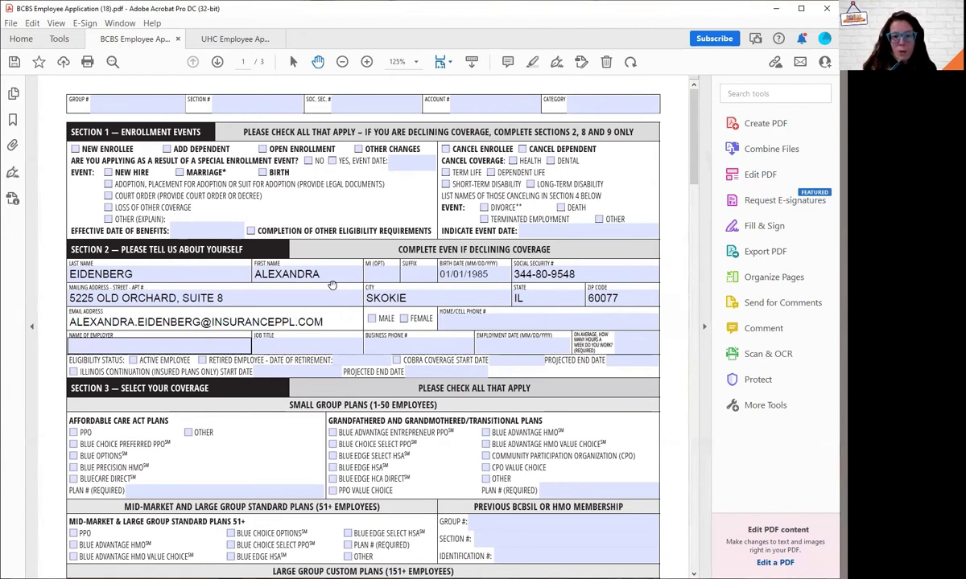
{"action": "left_click", "coordinate": [404, 318]}
{"action": "left_click", "coordinate": [468, 325]}
{"action": "left_click", "coordinate": [117, 346]}
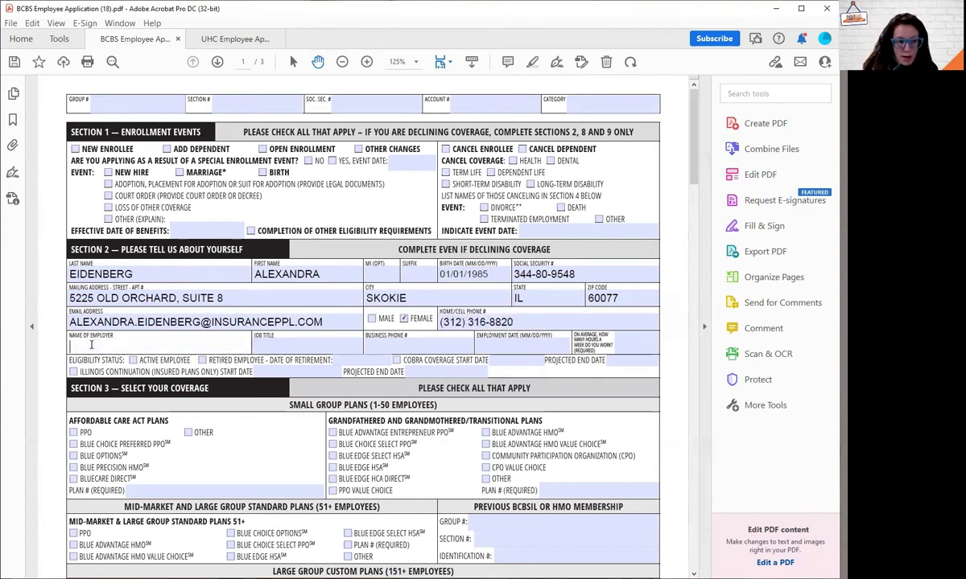
Step: Fill in employer THE INSURANCE PEOPLE, job title OWNER and the business phone number
{"action": "type", "text": "THE INSURANCE PEOPLE"}
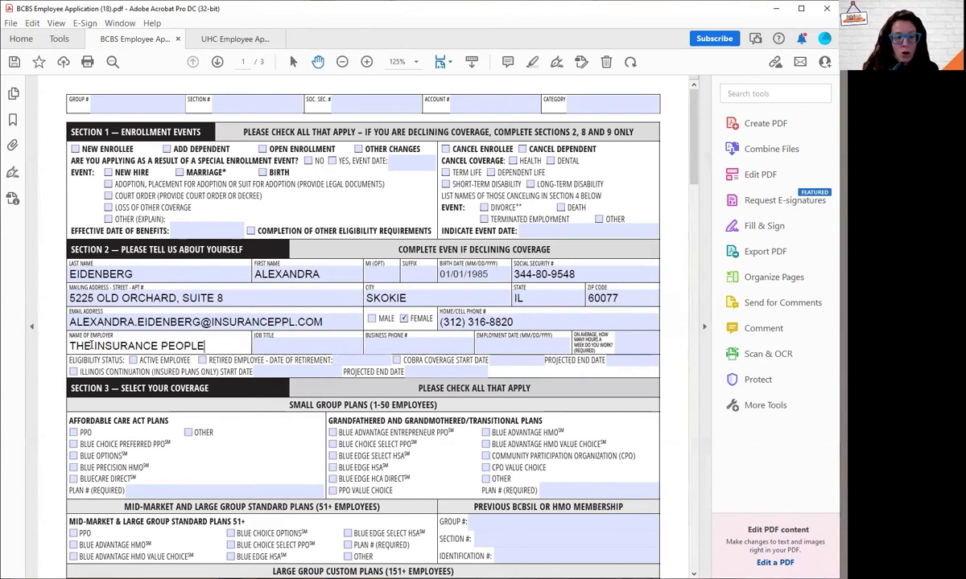
{"action": "key", "text": "Tab"}
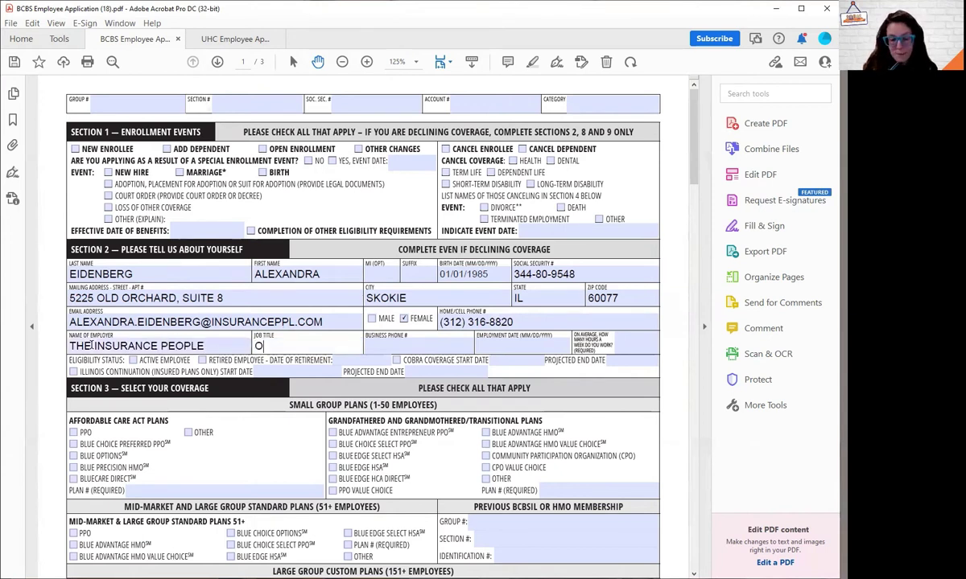
{"action": "type", "text": "ONE"}
{"action": "key", "text": "BackSpace"}
{"action": "key", "text": "BackSpace"}
{"action": "type", "text": "WNER"}
{"action": "key", "text": "Tab"}
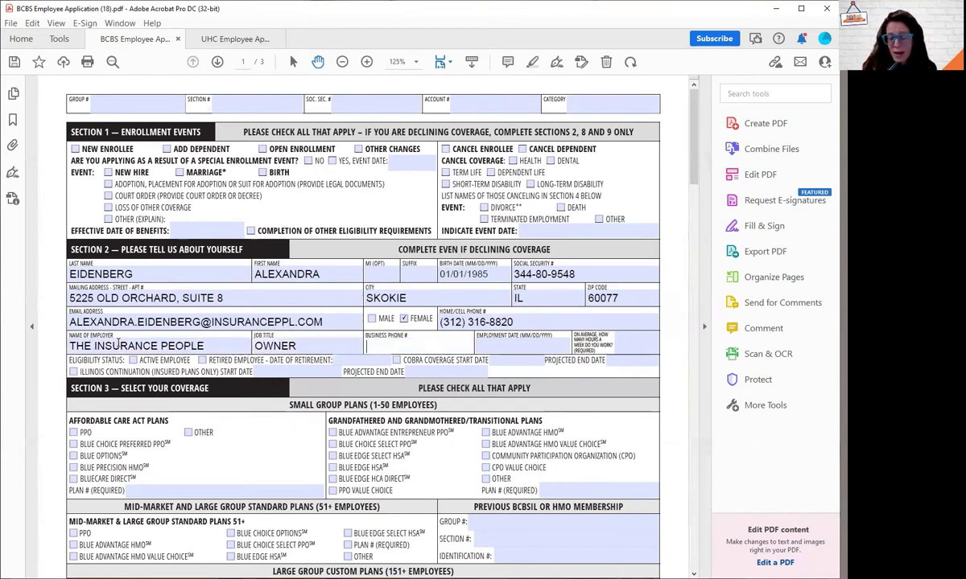
{"action": "key", "text": "Tab"}
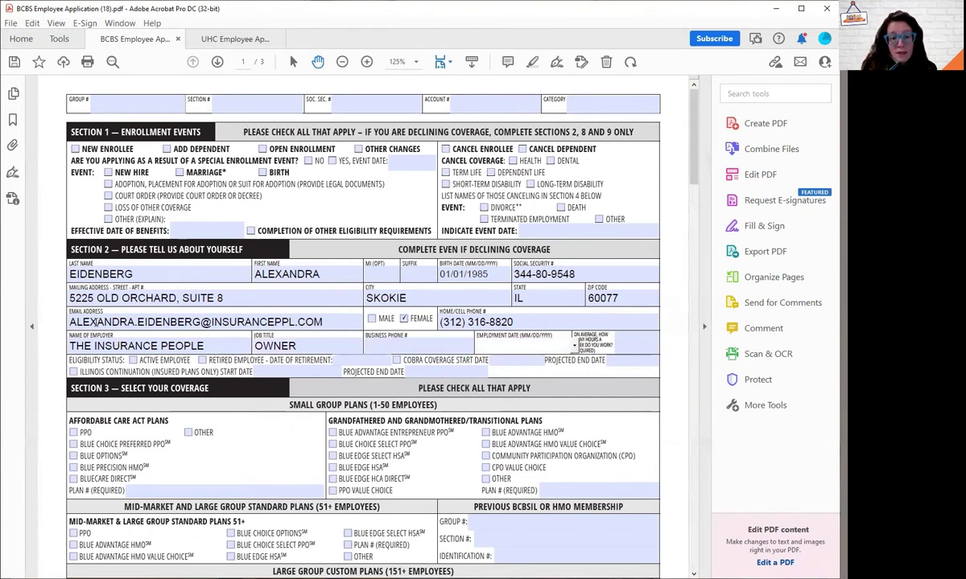
{"action": "left_click", "coordinate": [373, 344]}
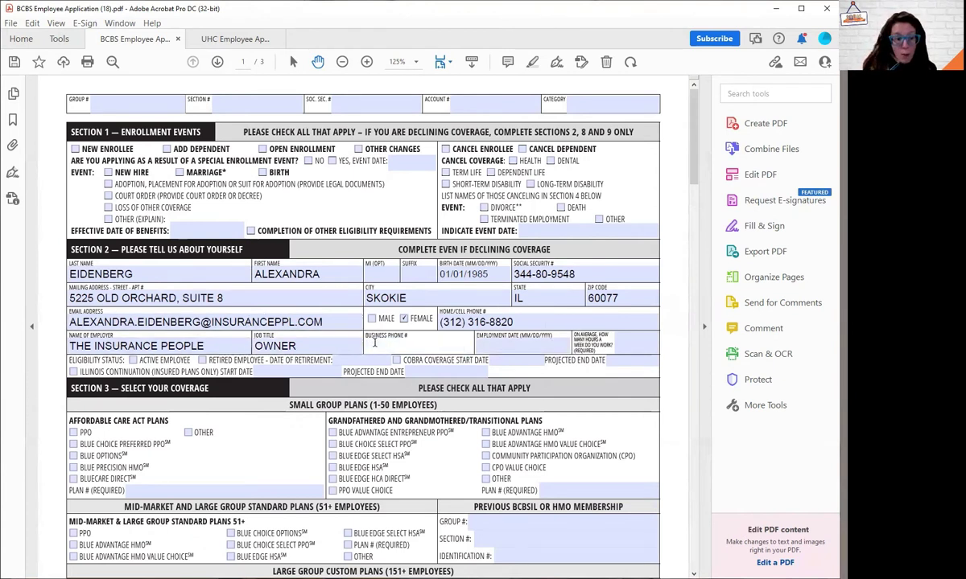
Step: Set employment date 03/01/2012, 40 hours per week, and check Active Employee
{"action": "key", "text": "Tab"}
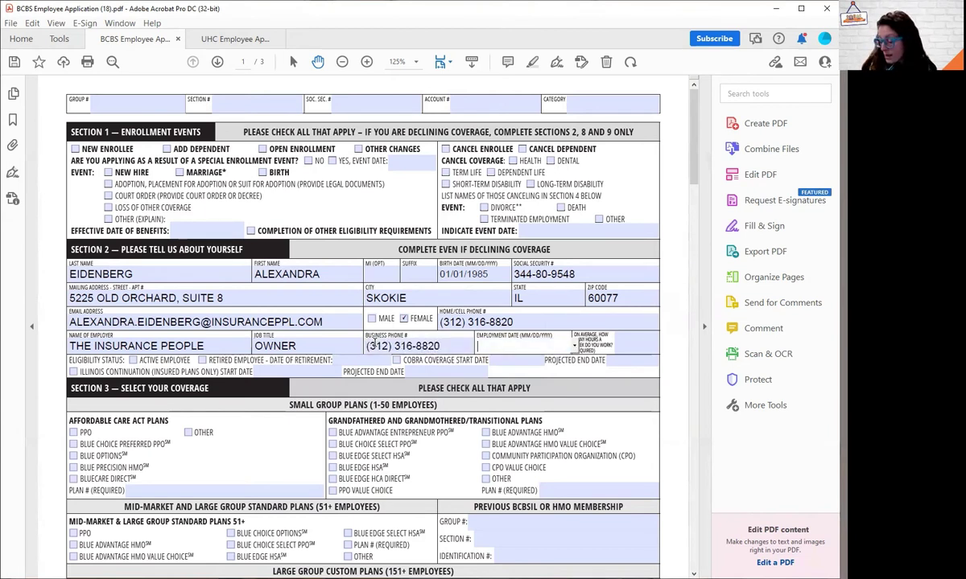
{"action": "type", "text": "01/01"}
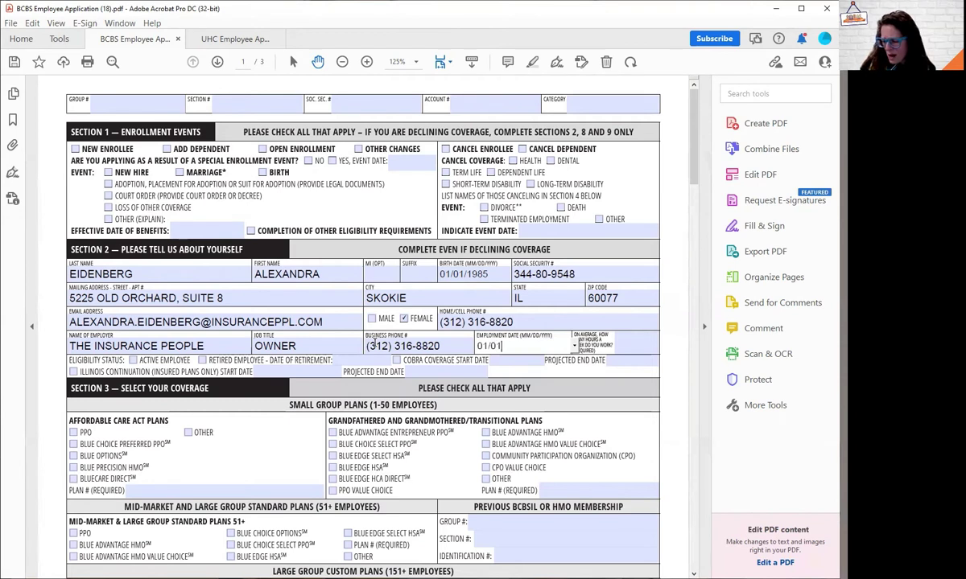
{"action": "key", "text": "BackSpace"}
{"action": "key", "text": "BackSpace"}
{"action": "key", "text": "BackSpace"}
{"action": "key", "text": "BackSpace"}
{"action": "key", "text": "BackSpace"}
{"action": "type", "text": "03/2"}
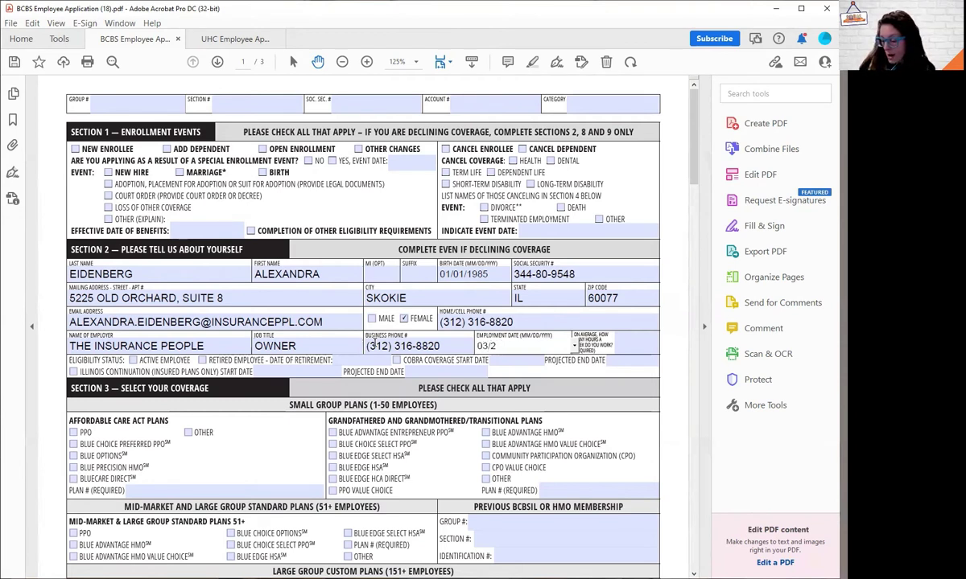
{"action": "key", "text": "BackSpace"}
{"action": "key", "text": "BackSpace"}
{"action": "type", "text": "/01/2012"}
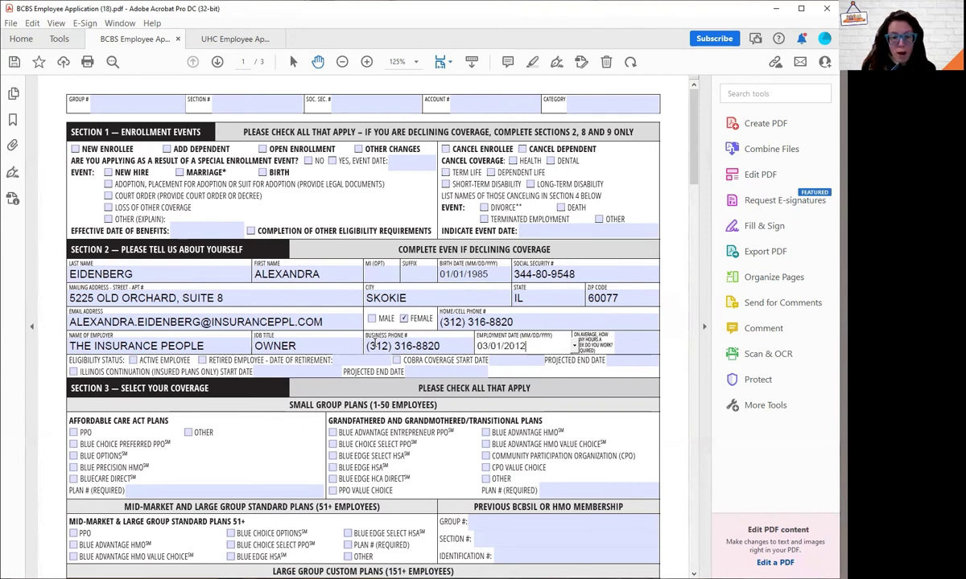
{"action": "key", "text": "Return"}
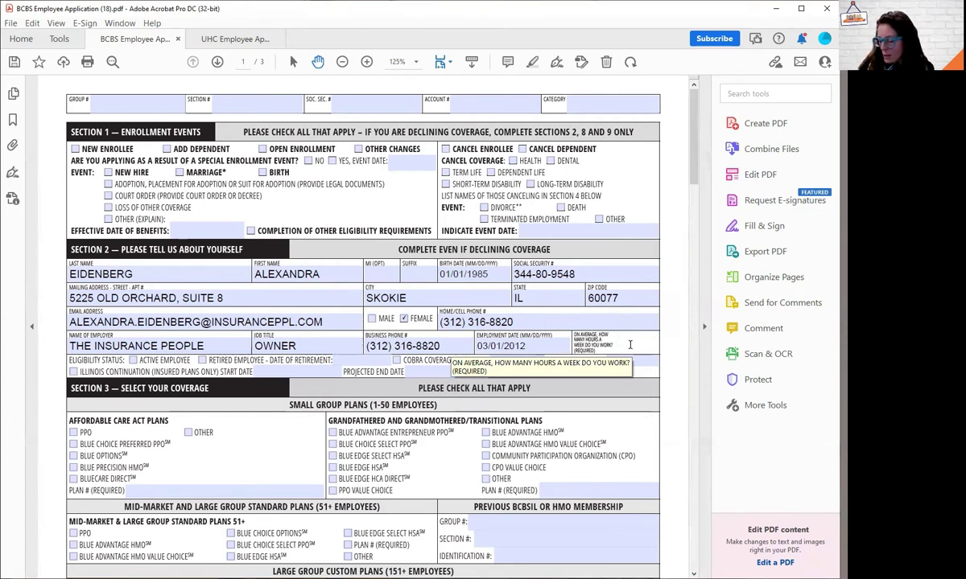
{"action": "left_click", "coordinate": [630, 344]}
{"action": "type", "text": "40"}
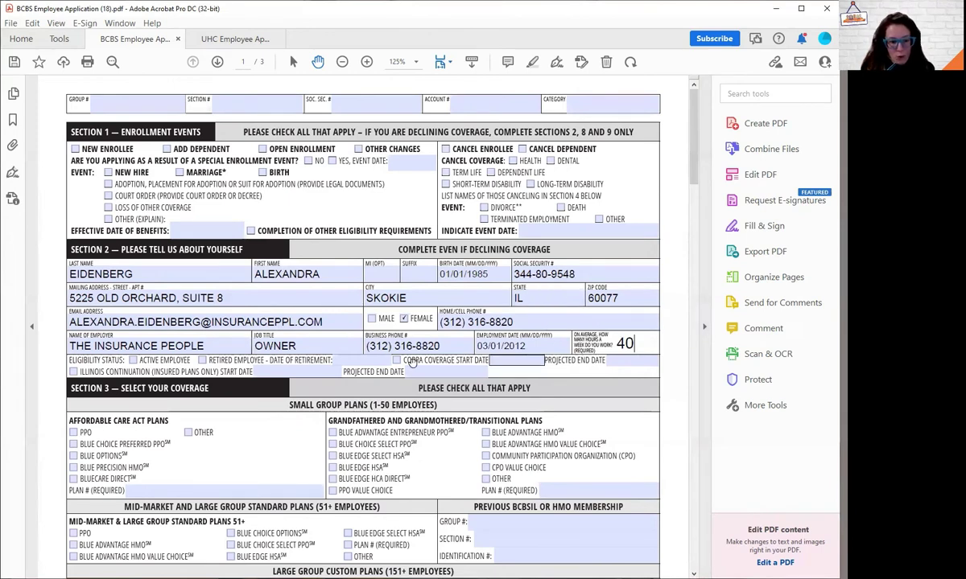
{"action": "left_click", "coordinate": [133, 359]}
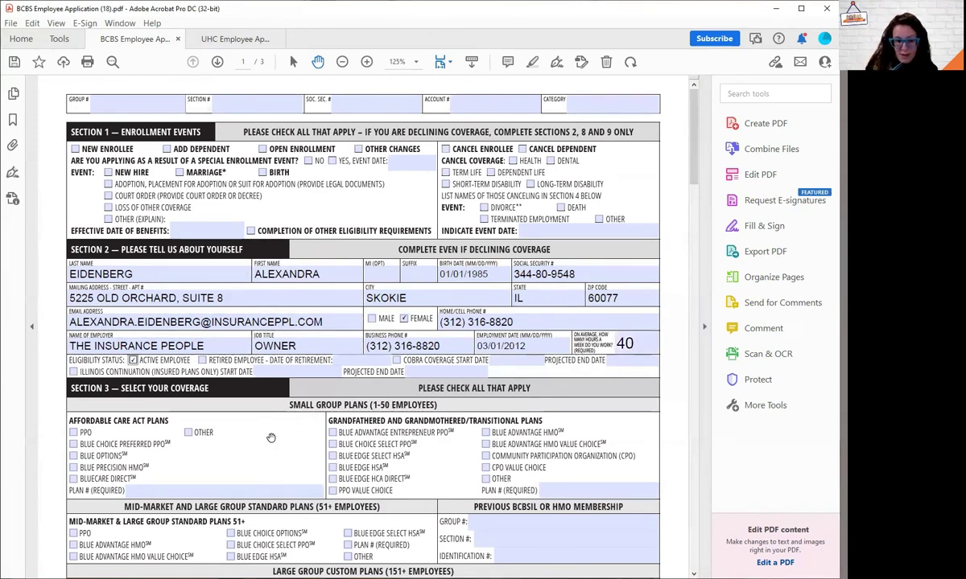
Step: Enter G508OPT as the Affordable Care Act Plan # and select it to check
{"action": "scroll", "coordinate": [256, 409], "scroll_direction": "down", "scroll_amount": 1}
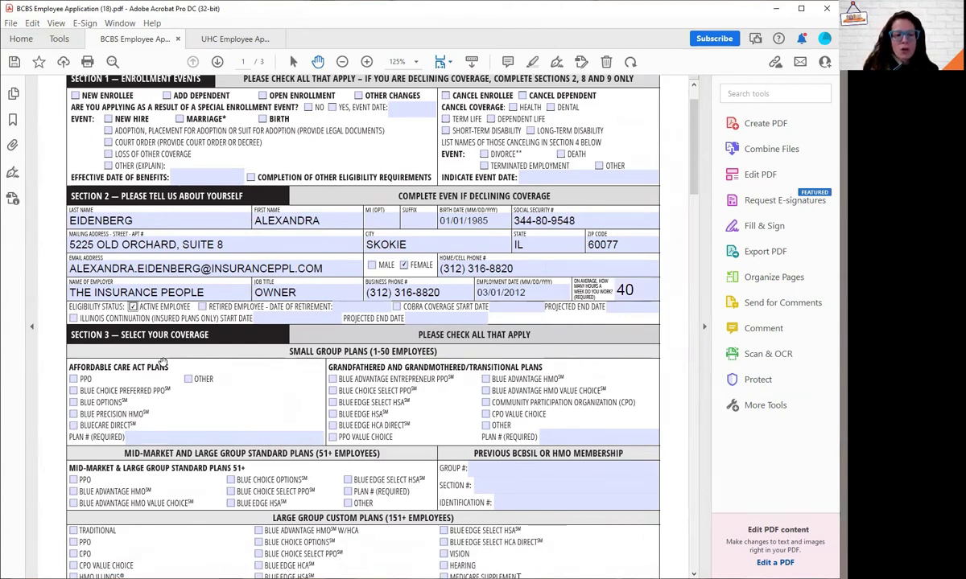
{"action": "left_click", "coordinate": [147, 439]}
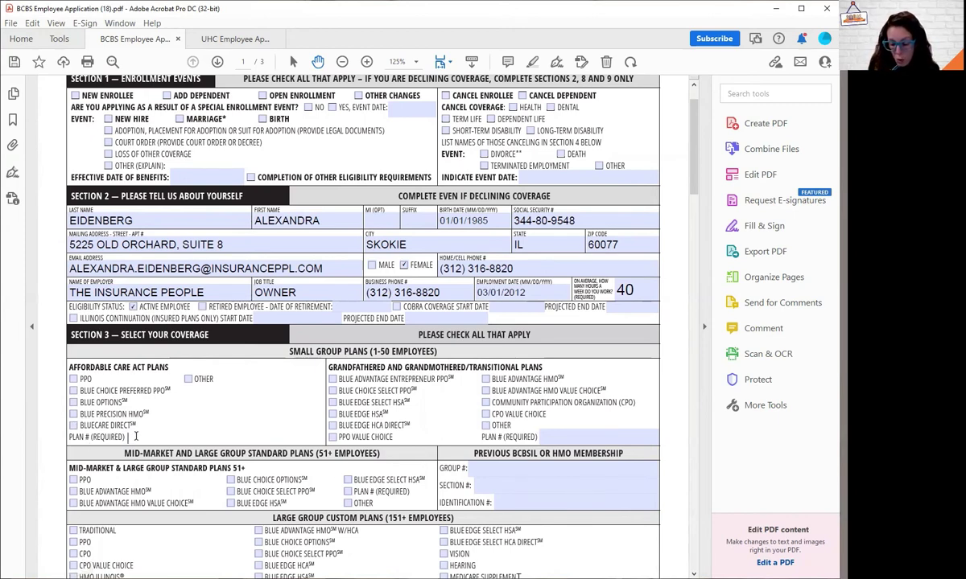
{"action": "type", "text": "G608OPT"}
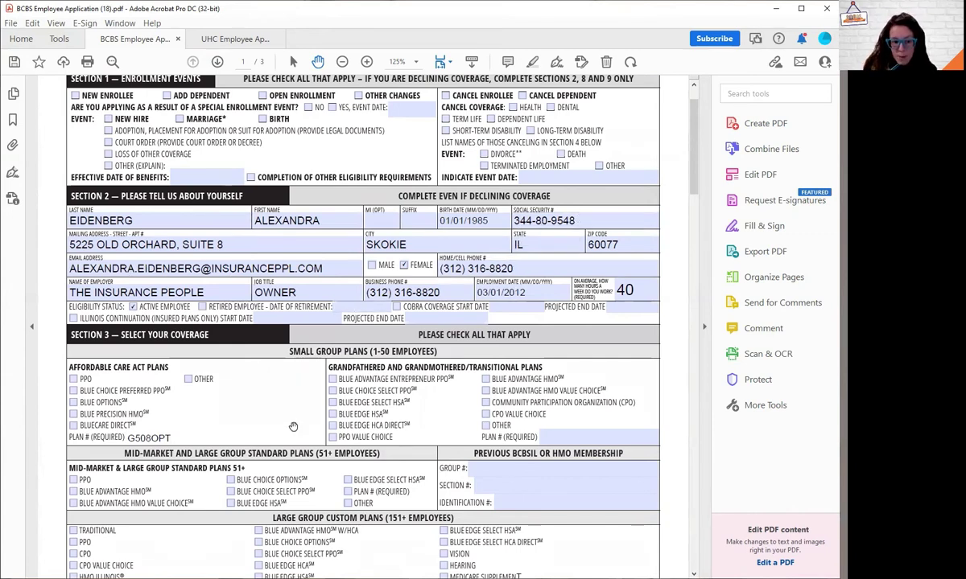
{"action": "scroll", "coordinate": [266, 394], "scroll_direction": "down", "scroll_amount": 1}
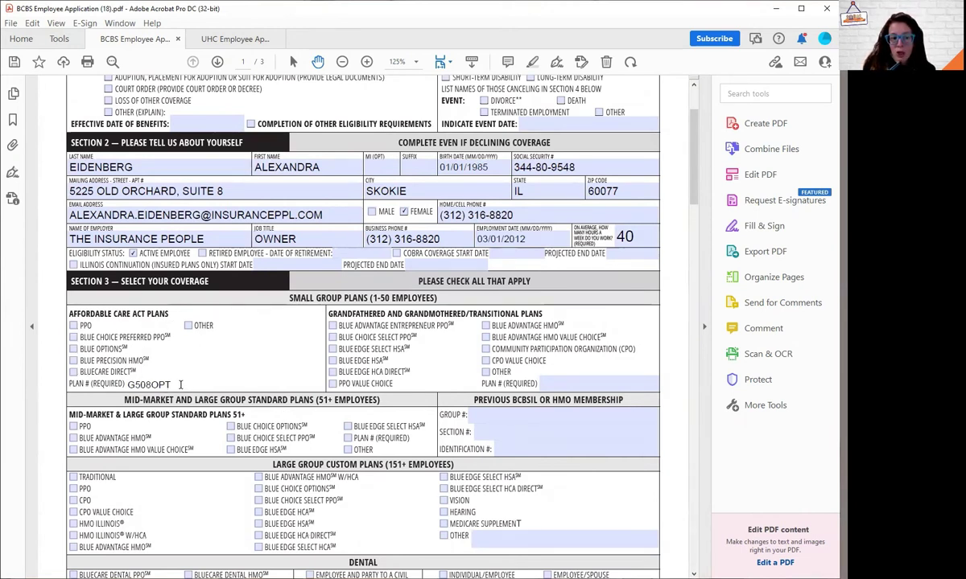
{"action": "left_click_drag", "start_coordinate": [180, 385], "coordinate": [138, 384]}
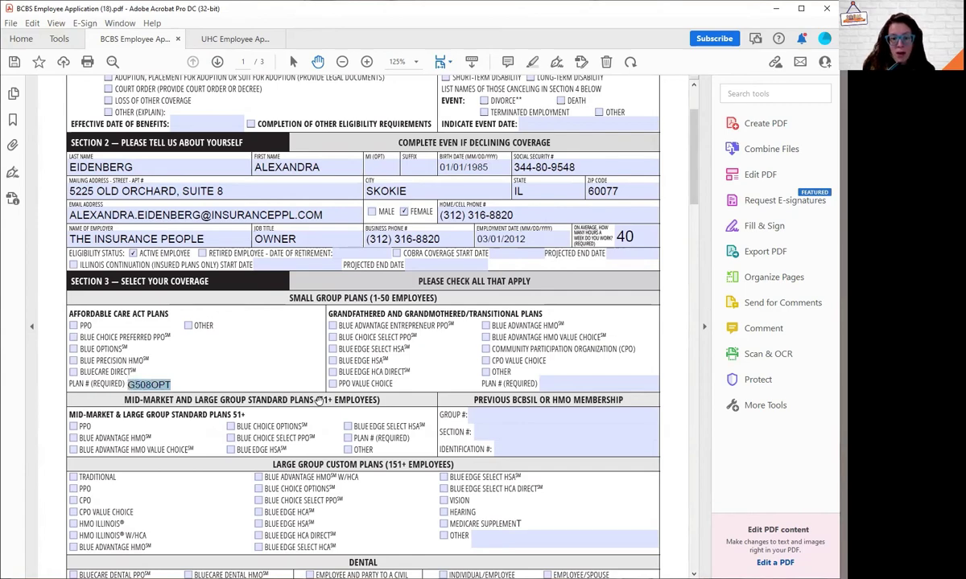
{"action": "scroll", "coordinate": [274, 376], "scroll_direction": "down", "scroll_amount": 2}
Step: In Section 4, enter the primary care physician's name, IPA # 447 and IPA name NORTHSHORE
{"action": "scroll", "coordinate": [295, 400], "scroll_direction": "down", "scroll_amount": 13}
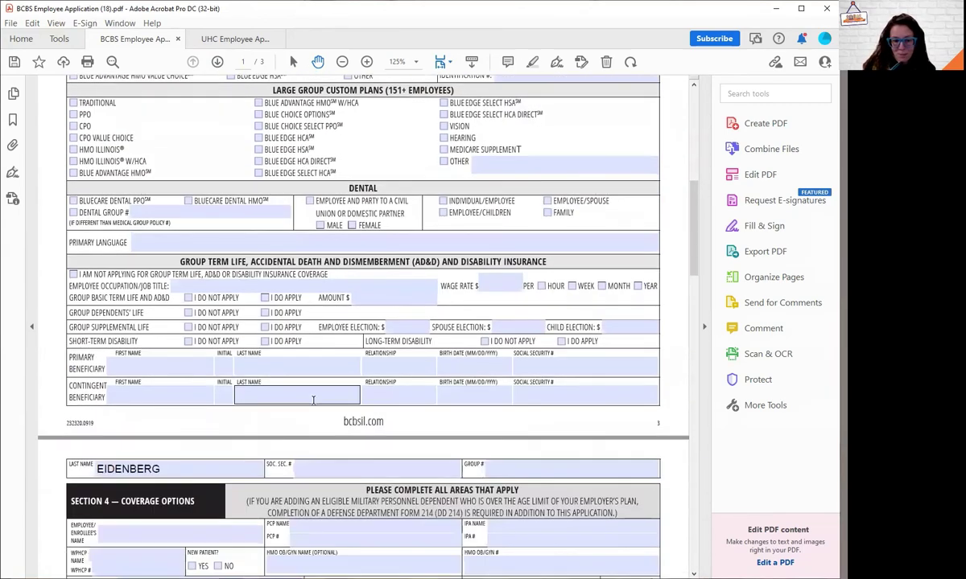
{"action": "scroll", "coordinate": [327, 401], "scroll_direction": "down", "scroll_amount": 3}
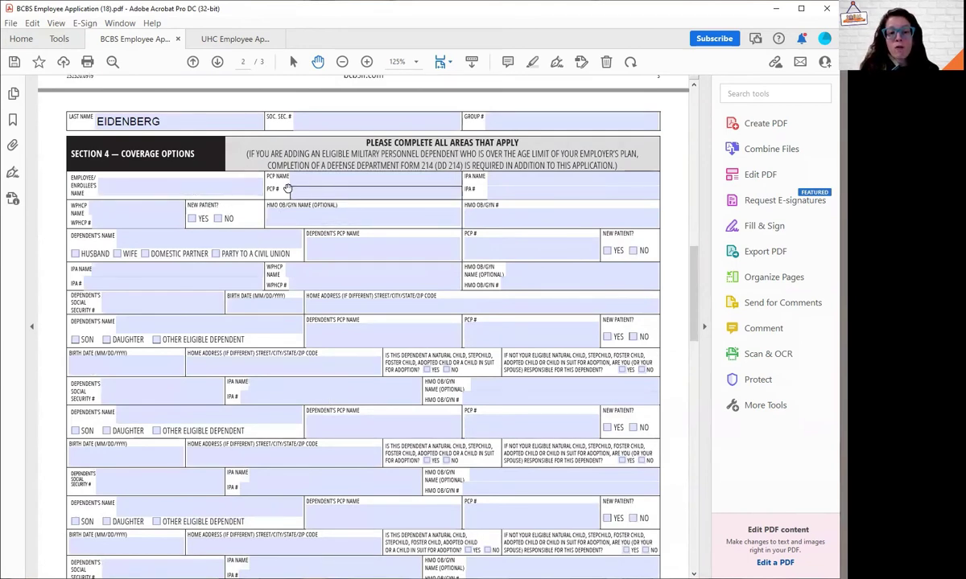
{"action": "left_click", "coordinate": [319, 180]}
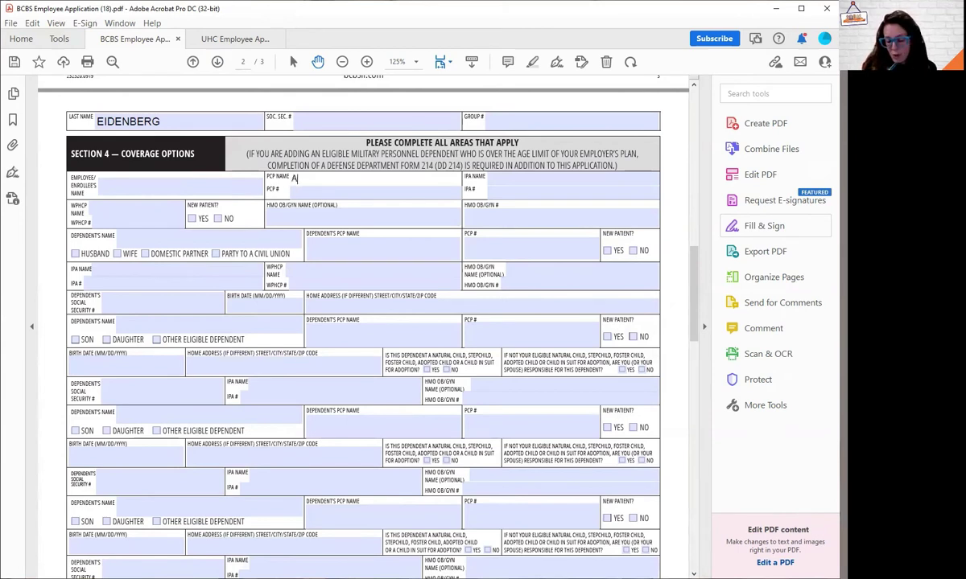
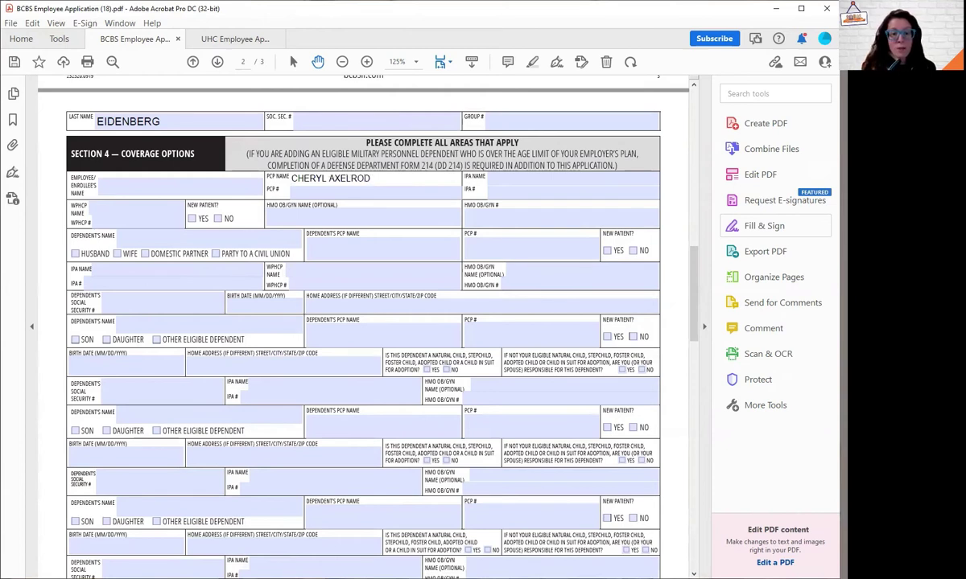
{"action": "left_click", "coordinate": [385, 192]}
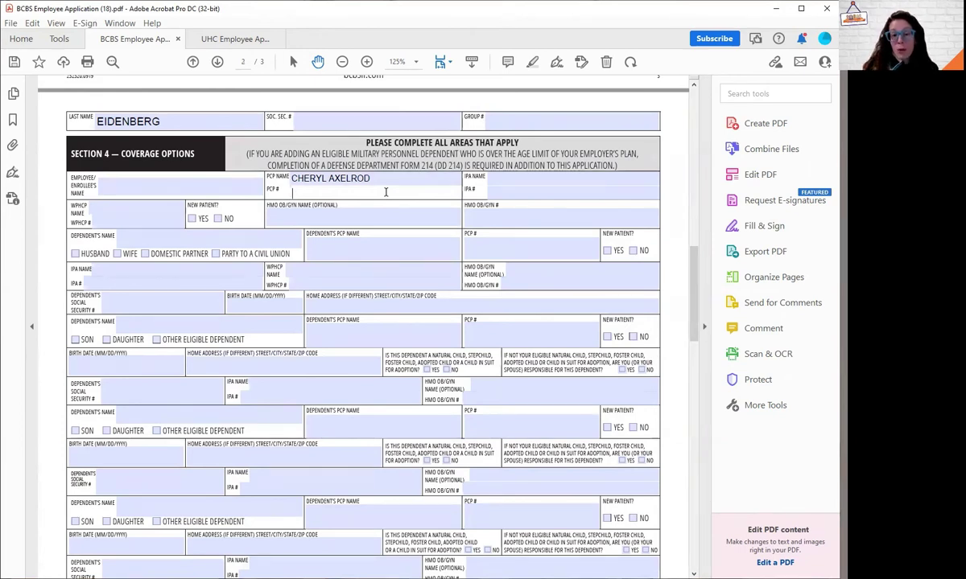
{"action": "left_click", "coordinate": [519, 186]}
{"action": "type", "text": "447"}
{"action": "left_click", "coordinate": [521, 180]}
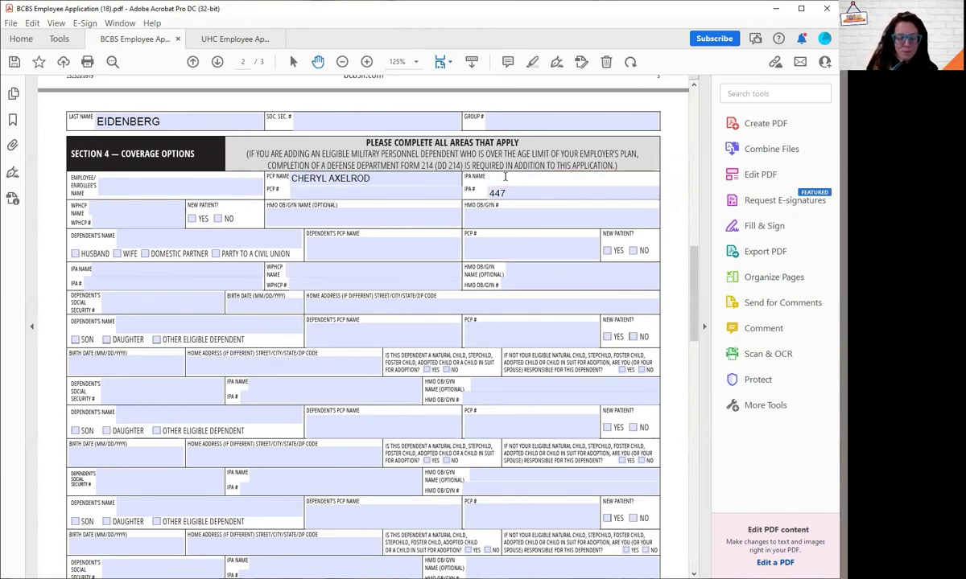
{"action": "type", "text": "NORTHSHORE"}
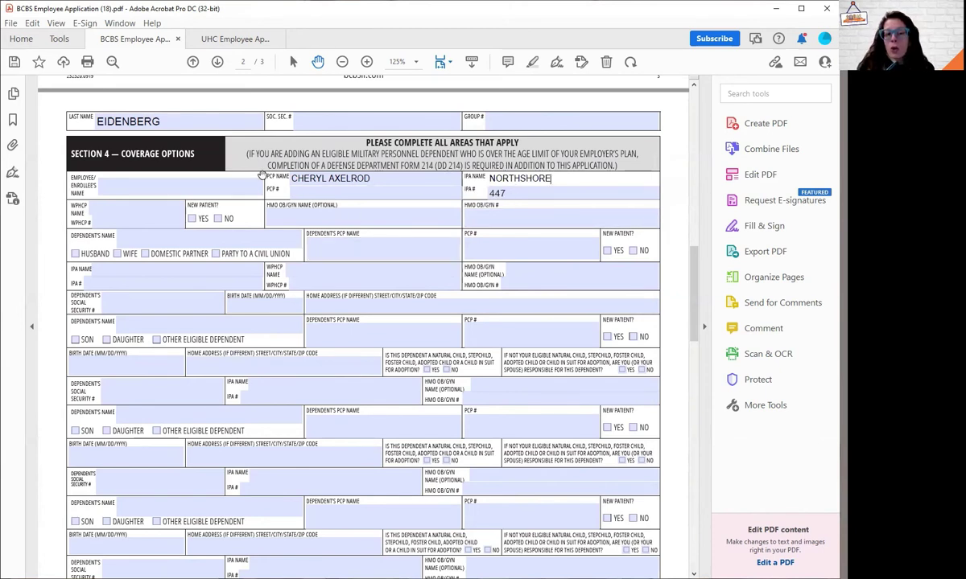
{"action": "left_click", "coordinate": [507, 194]}
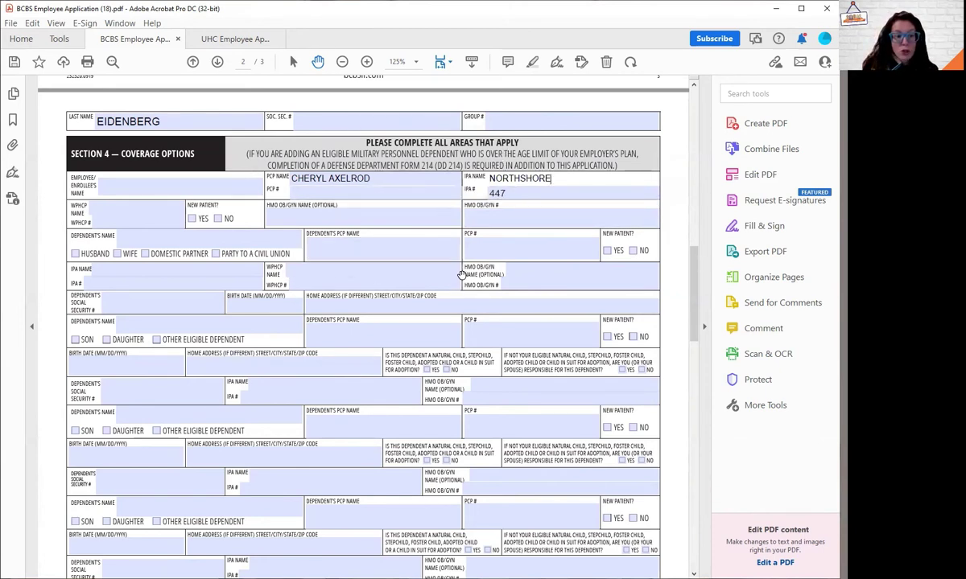
Step: Add the spouse as first dependent with Husband checked, Social Security number and birth date 01/01/1980
{"action": "left_click", "coordinate": [144, 240]}
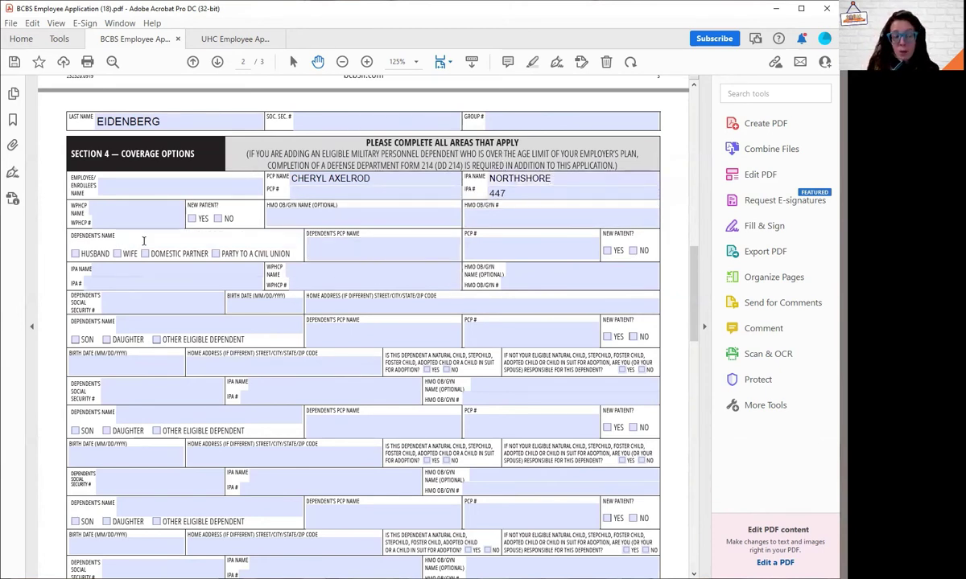
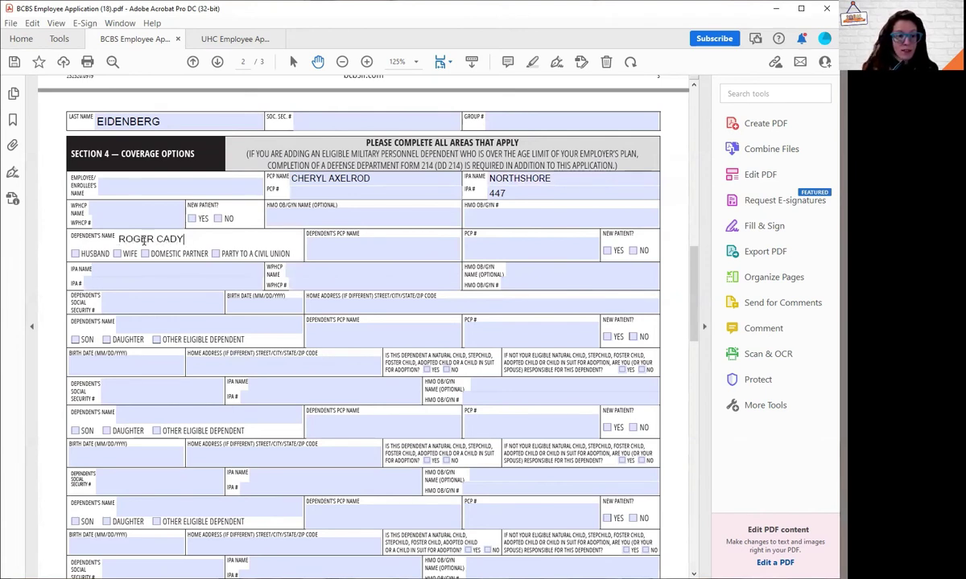
{"action": "left_click", "coordinate": [75, 253]}
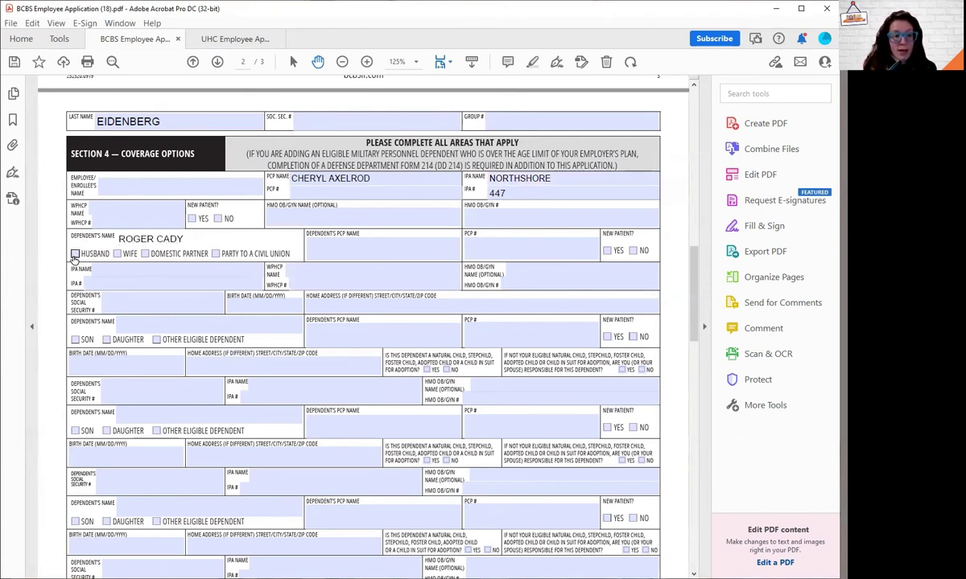
{"action": "left_click", "coordinate": [365, 253]}
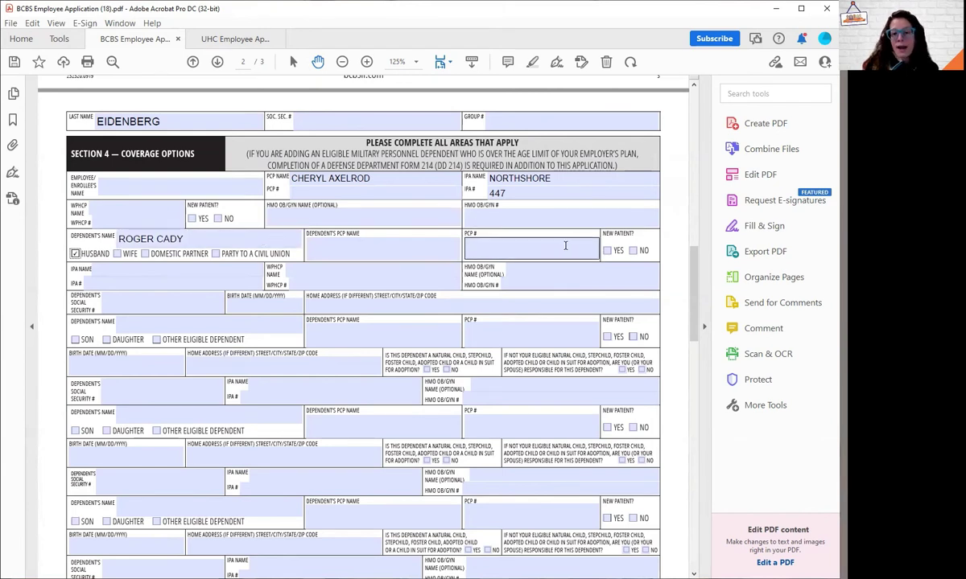
{"action": "left_click", "coordinate": [201, 245]}
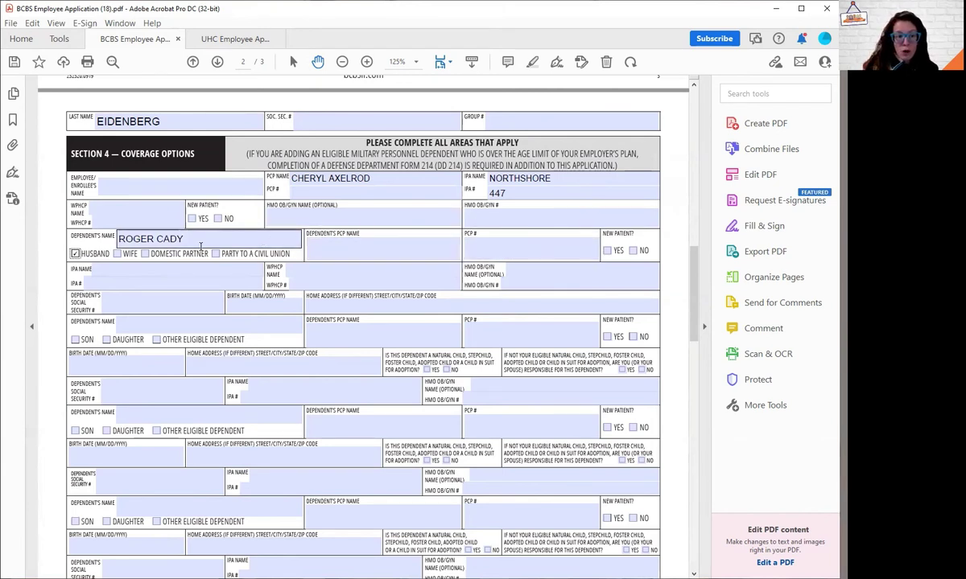
{"action": "left_click", "coordinate": [146, 303]}
{"action": "key", "text": "Tab"}
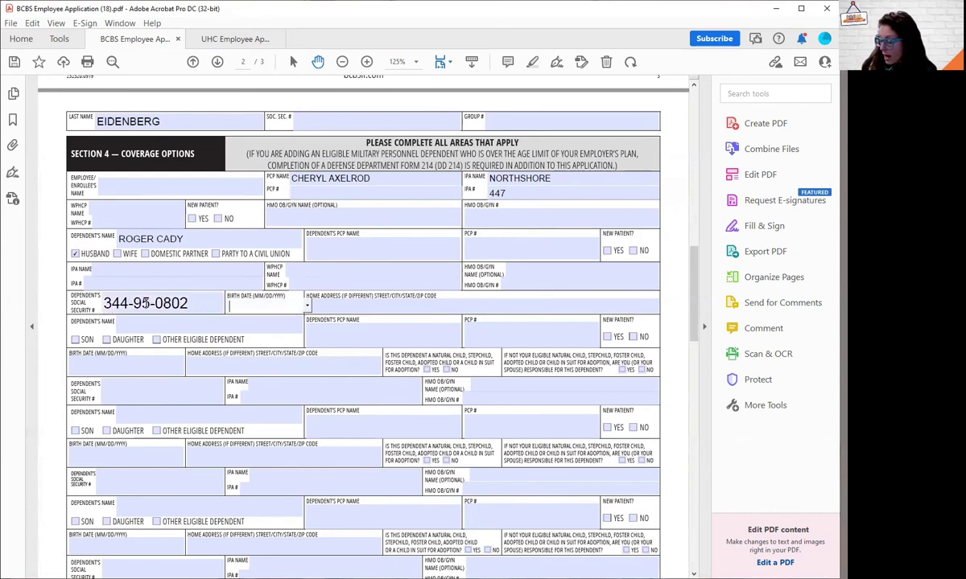
{"action": "type", "text": "01/01/1980"}
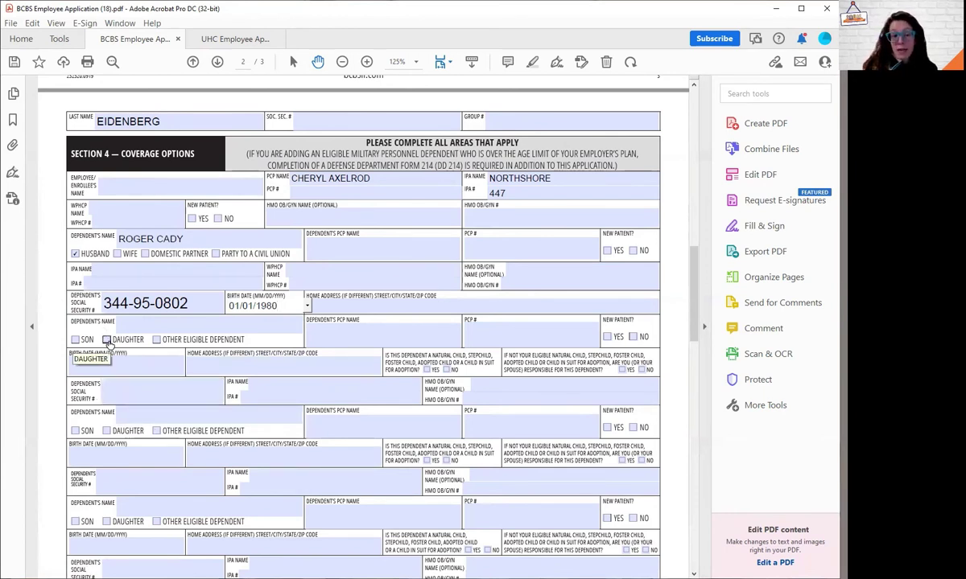
Step: Scroll down to the Section 8 Declination of Coverage table on page 3
{"action": "scroll", "coordinate": [158, 378], "scroll_direction": "down", "scroll_amount": 1}
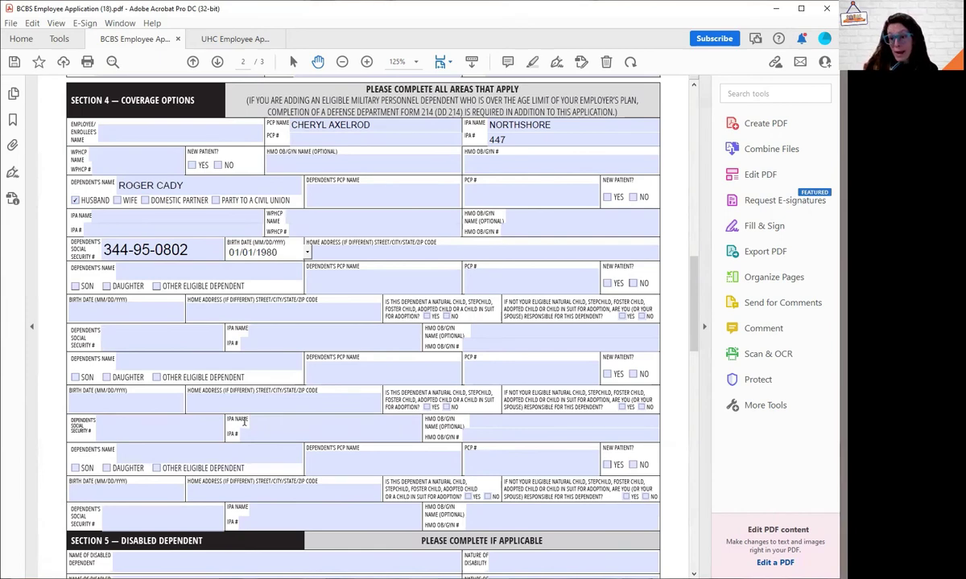
{"action": "scroll", "coordinate": [250, 418], "scroll_direction": "down", "scroll_amount": 10}
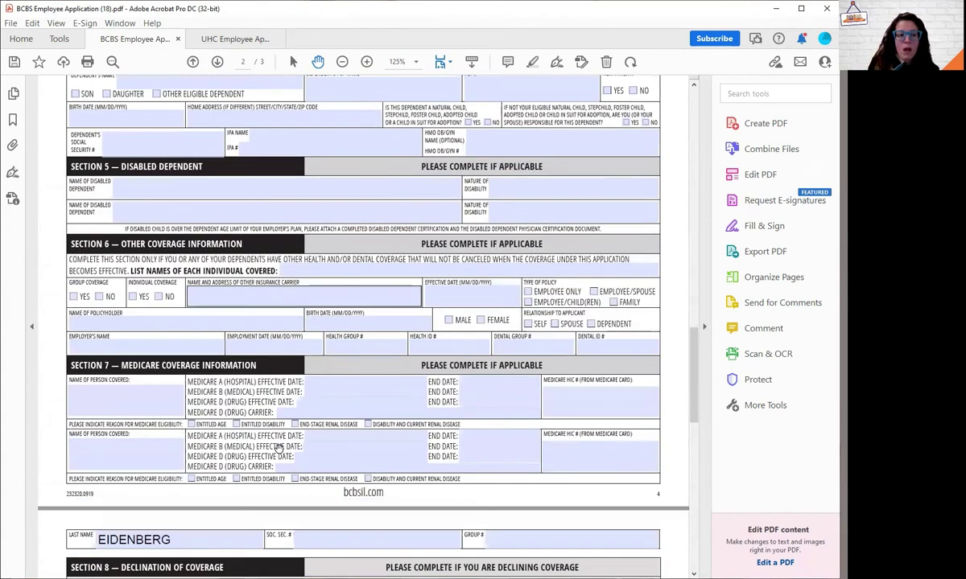
{"action": "scroll", "coordinate": [280, 449], "scroll_direction": "down", "scroll_amount": 6}
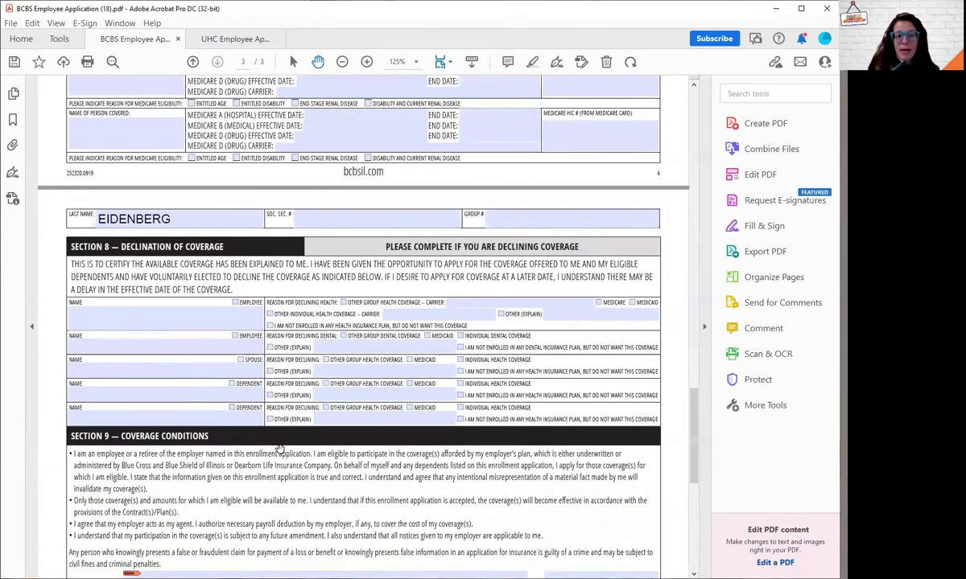
{"action": "scroll", "coordinate": [280, 448], "scroll_direction": "down", "scroll_amount": 5}
{"action": "scroll", "coordinate": [278, 447], "scroll_direction": "up", "scroll_amount": 2}
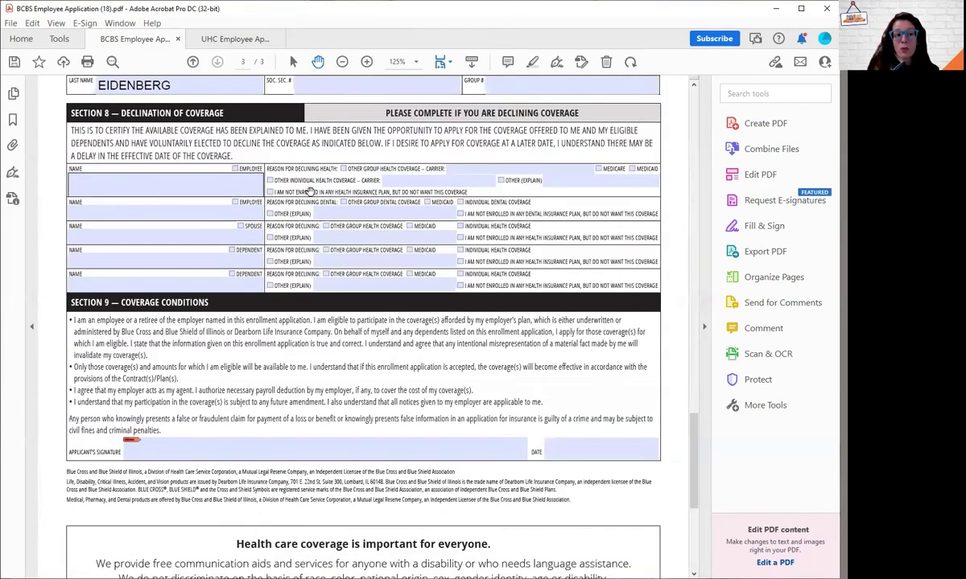
Step: Enter the employee's full name, check Other Group Health Coverage, and set carrier UHC
{"action": "left_click", "coordinate": [94, 189]}
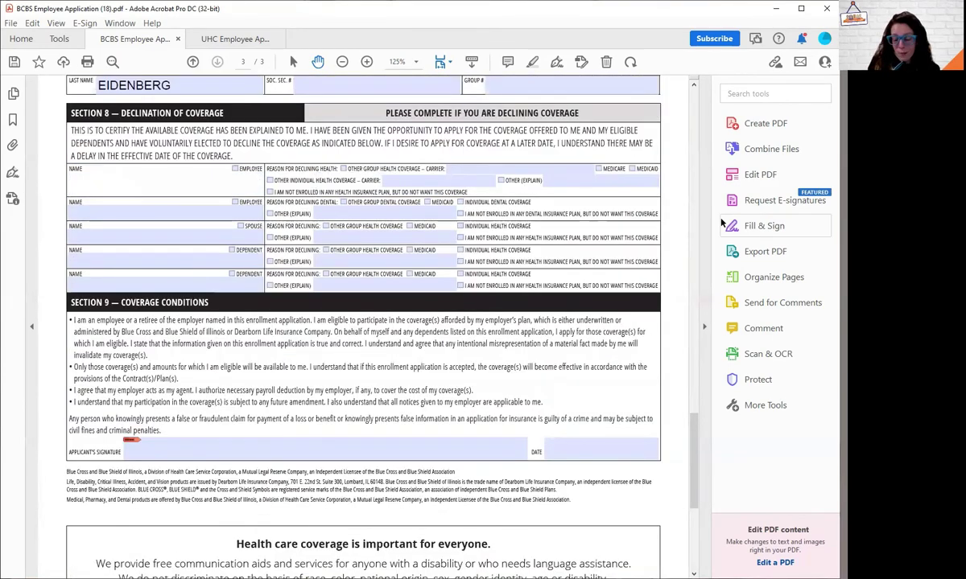
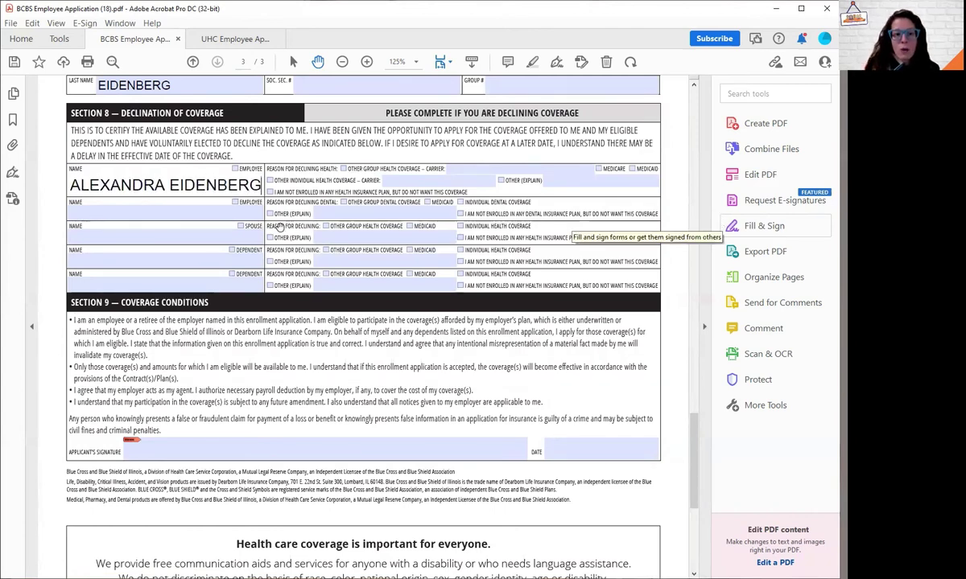
{"action": "left_click", "coordinate": [344, 169]}
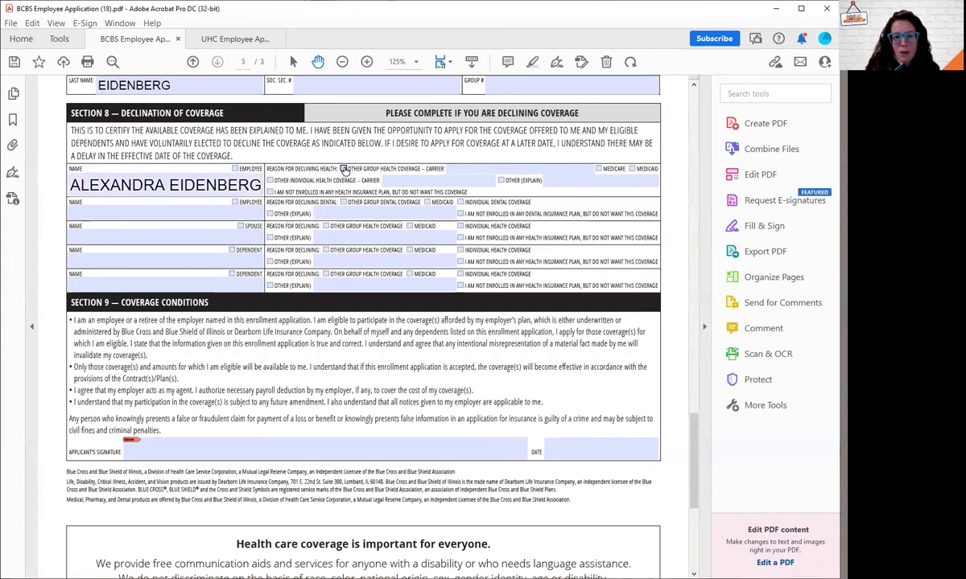
{"action": "left_click", "coordinate": [475, 166]}
{"action": "type", "text": "UHC"}
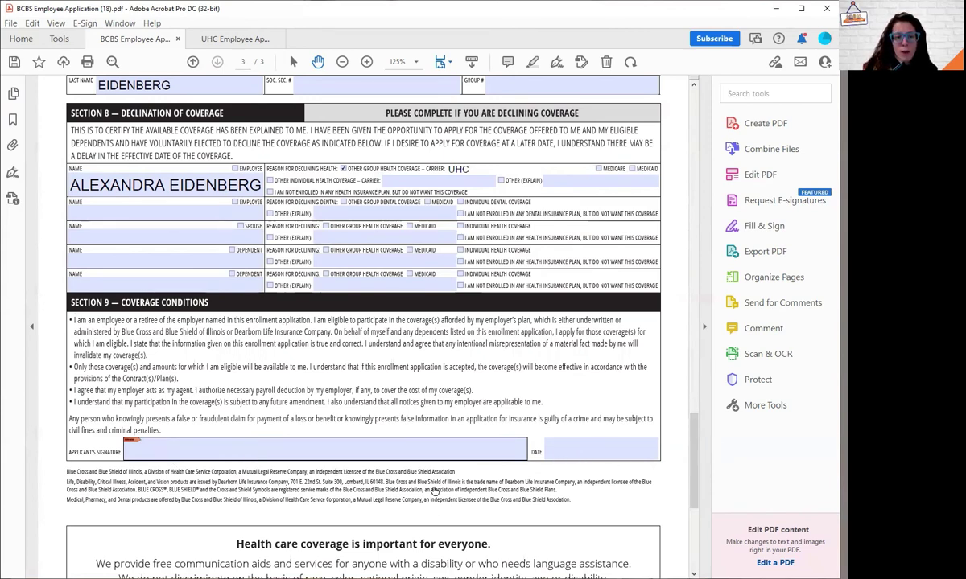
Step: Dismiss the digital ID prompt from the signature field and date the application 03/23/2022
{"action": "left_click", "coordinate": [435, 451]}
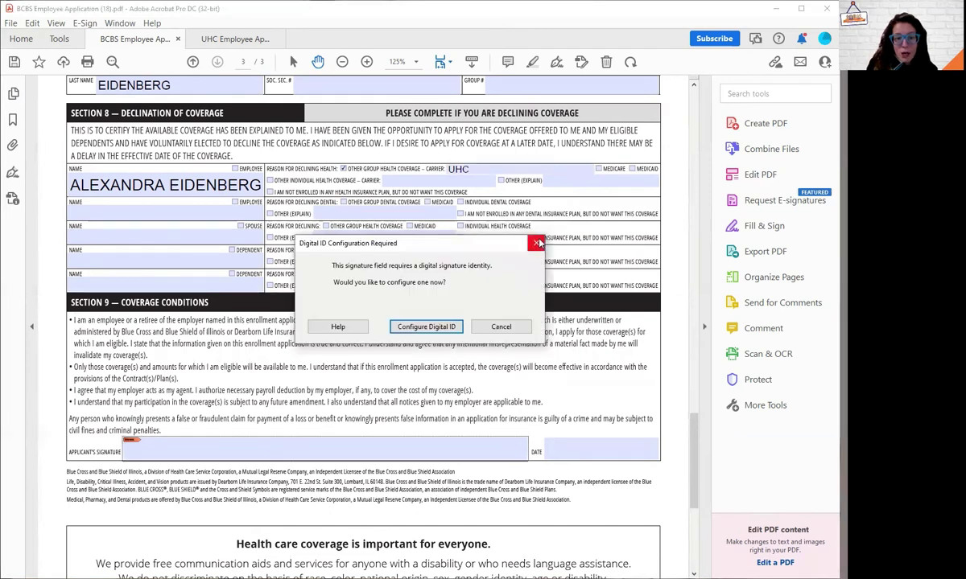
{"action": "left_click", "coordinate": [498, 325]}
{"action": "left_click", "coordinate": [568, 450]}
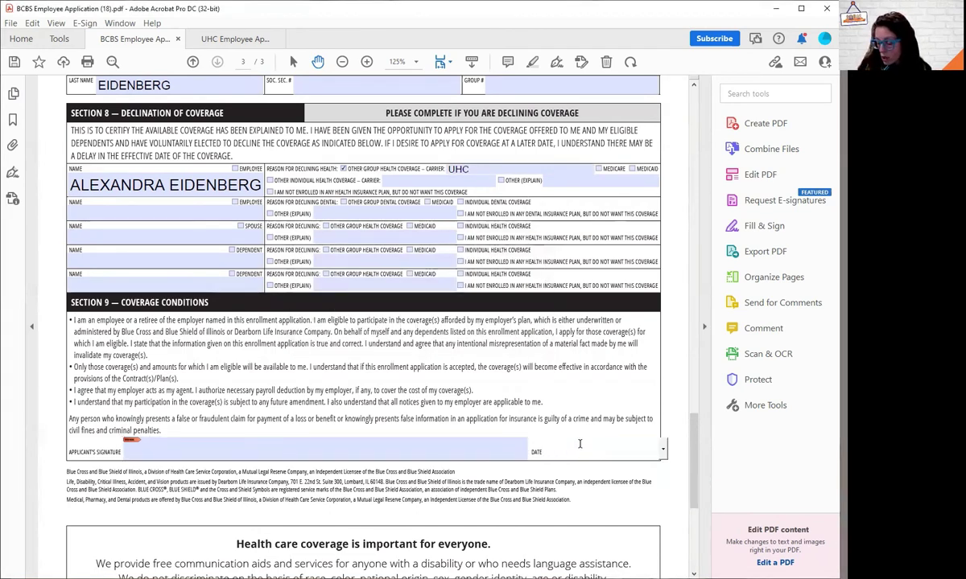
{"action": "type", "text": "03/23/2022"}
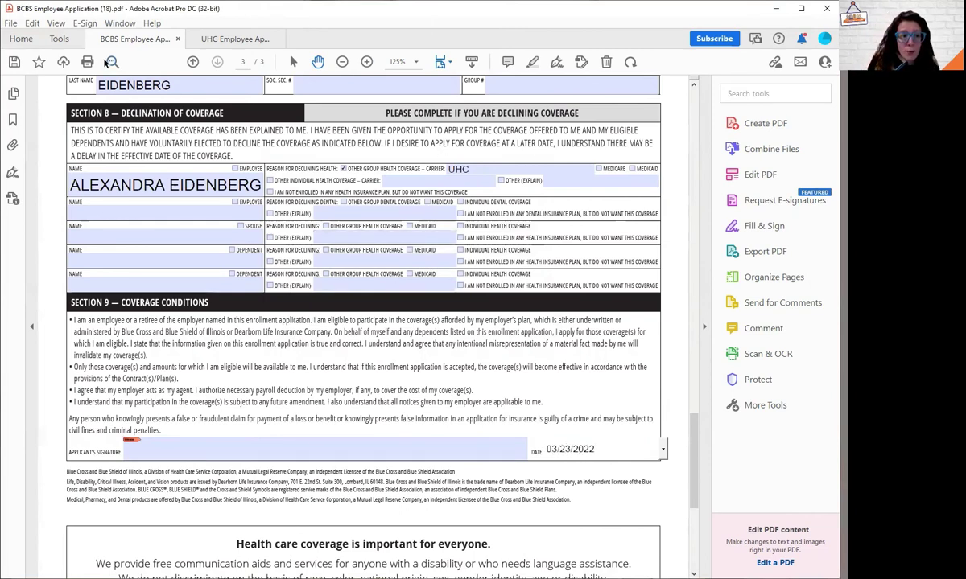
Step: Start the Fill & Sign tool to fill and sign the form yourself
{"action": "left_click", "coordinate": [57, 40]}
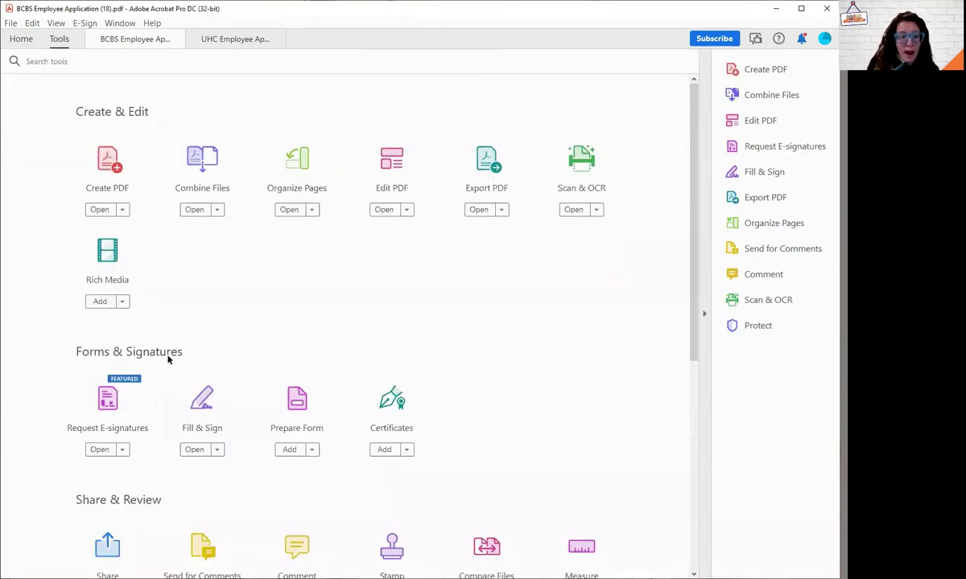
{"action": "left_click", "coordinate": [200, 399]}
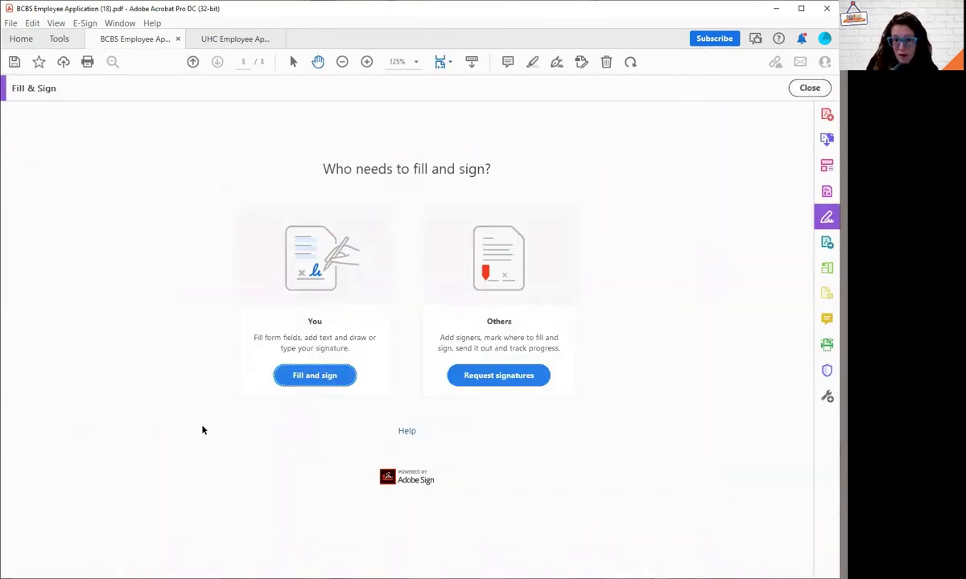
{"action": "left_click", "coordinate": [354, 378]}
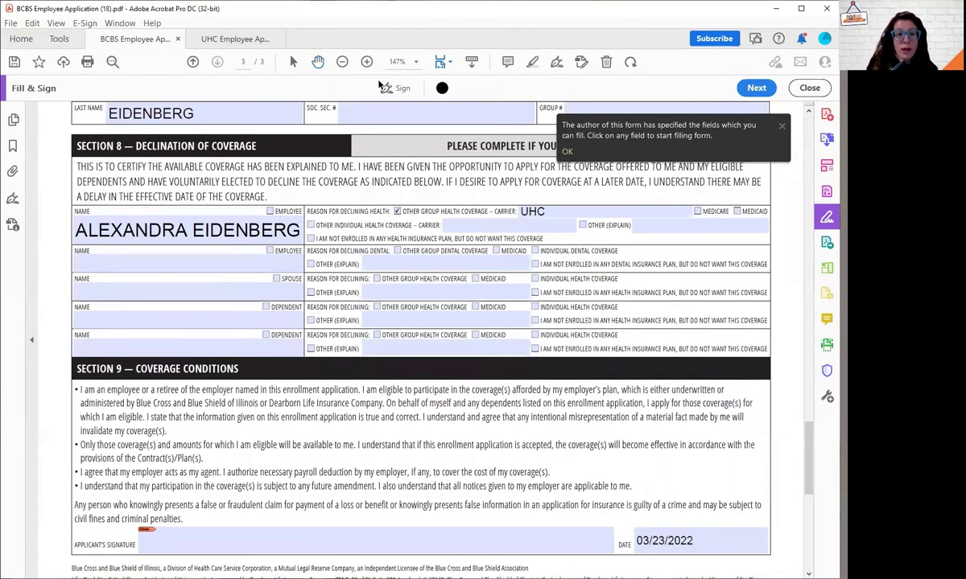
Step: Place the saved handwritten signature in Section 9's applicant signature field beside the 03/23/2022 date
{"action": "left_click", "coordinate": [395, 88]}
{"action": "left_click", "coordinate": [414, 141]}
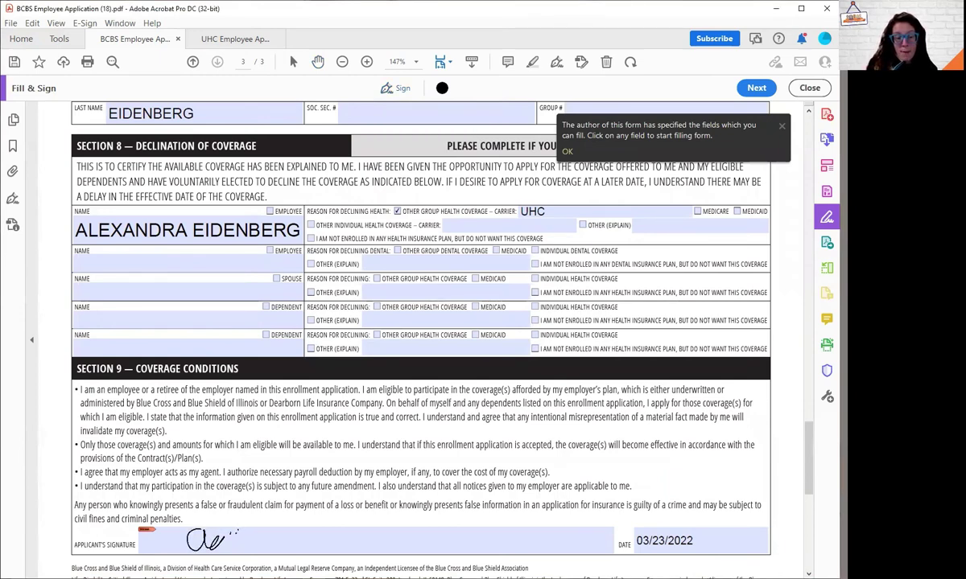
{"action": "left_click", "coordinate": [211, 541]}
{"action": "left_click", "coordinate": [232, 476]}
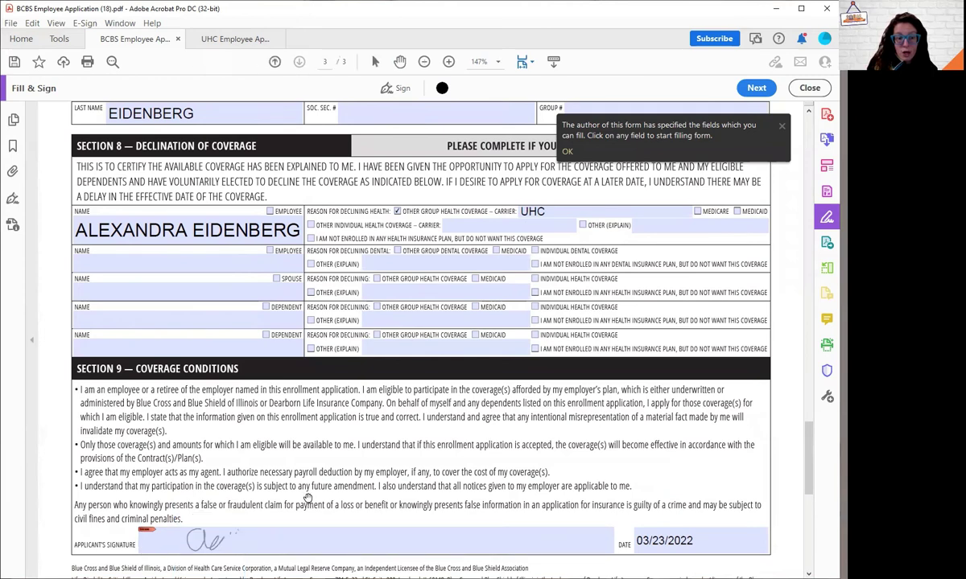
{"action": "scroll", "coordinate": [599, 401], "scroll_direction": "down", "scroll_amount": 2}
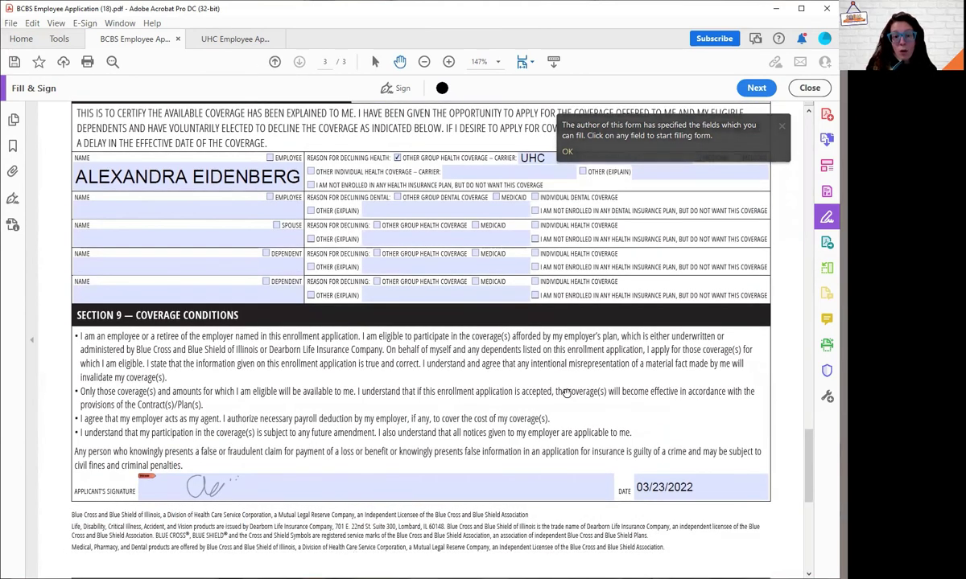
{"action": "scroll", "coordinate": [573, 397], "scroll_direction": "up", "scroll_amount": 4}
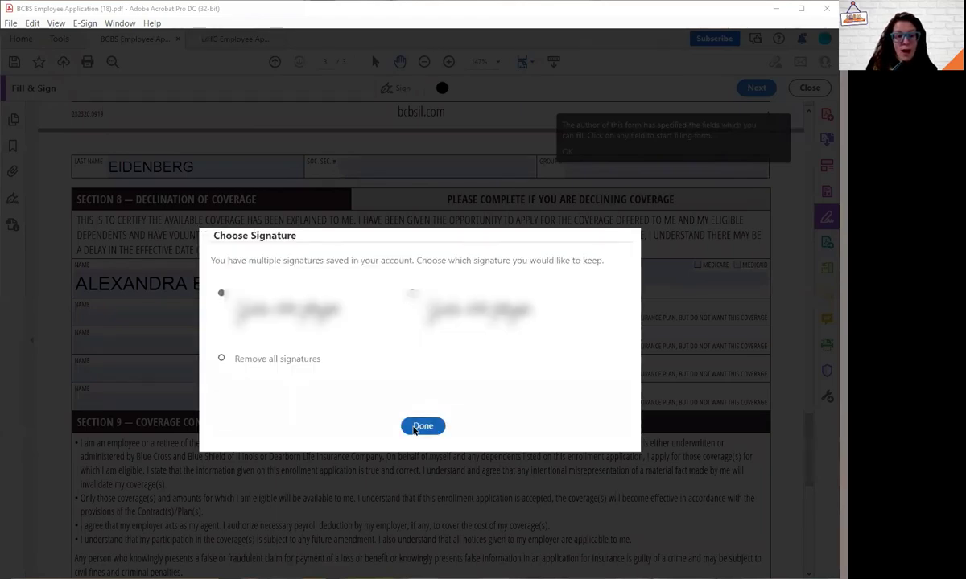
{"action": "left_click", "coordinate": [418, 427]}
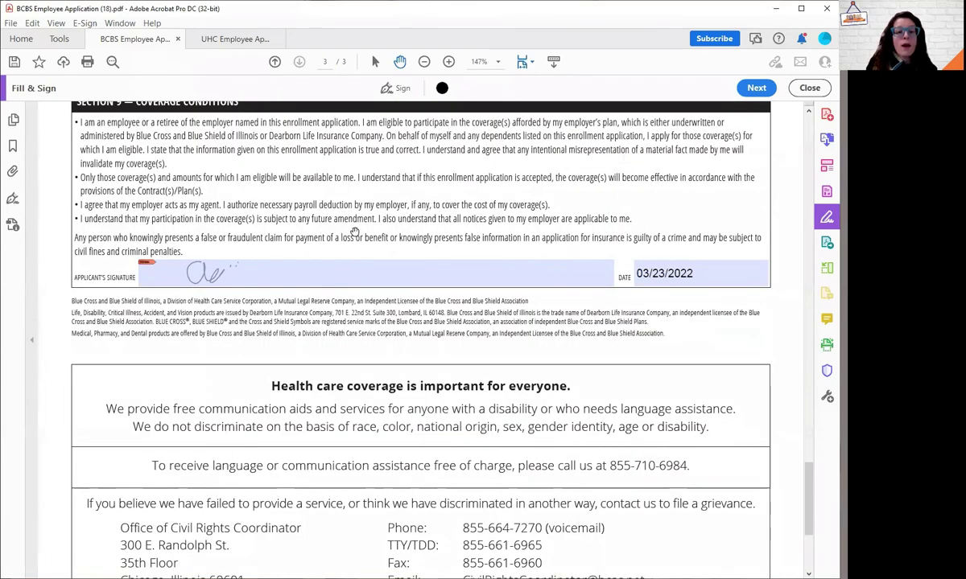
{"action": "scroll", "coordinate": [482, 275], "scroll_direction": "up", "scroll_amount": 3}
{"action": "scroll", "coordinate": [523, 297], "scroll_direction": "up", "scroll_amount": 15}
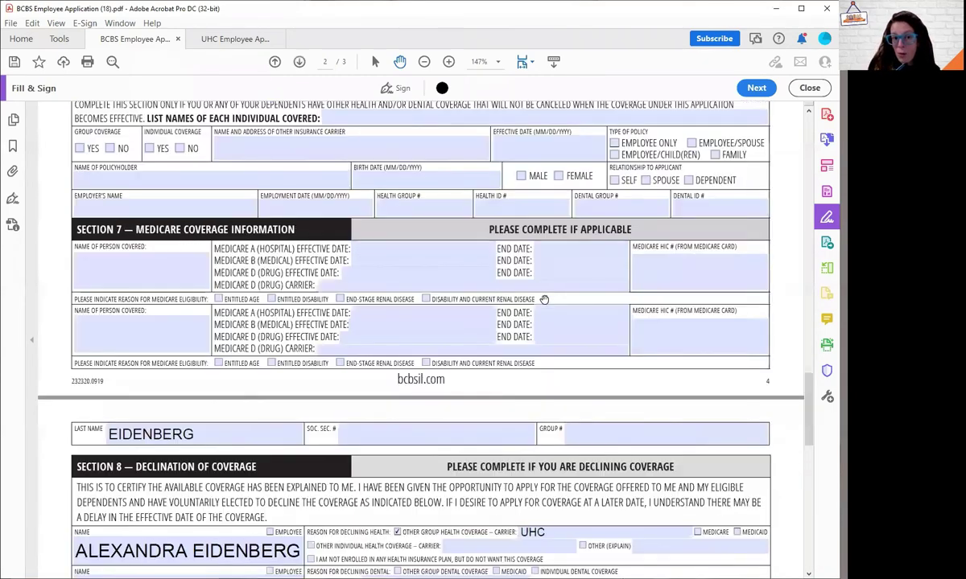
{"action": "scroll", "coordinate": [539, 318], "scroll_direction": "up", "scroll_amount": 8}
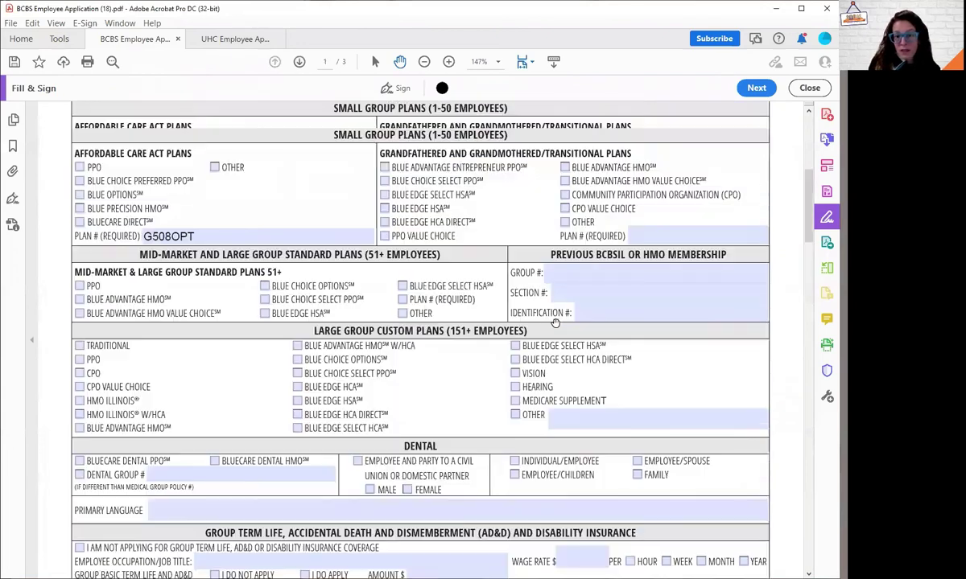
{"action": "scroll", "coordinate": [550, 322], "scroll_direction": "up", "scroll_amount": 7}
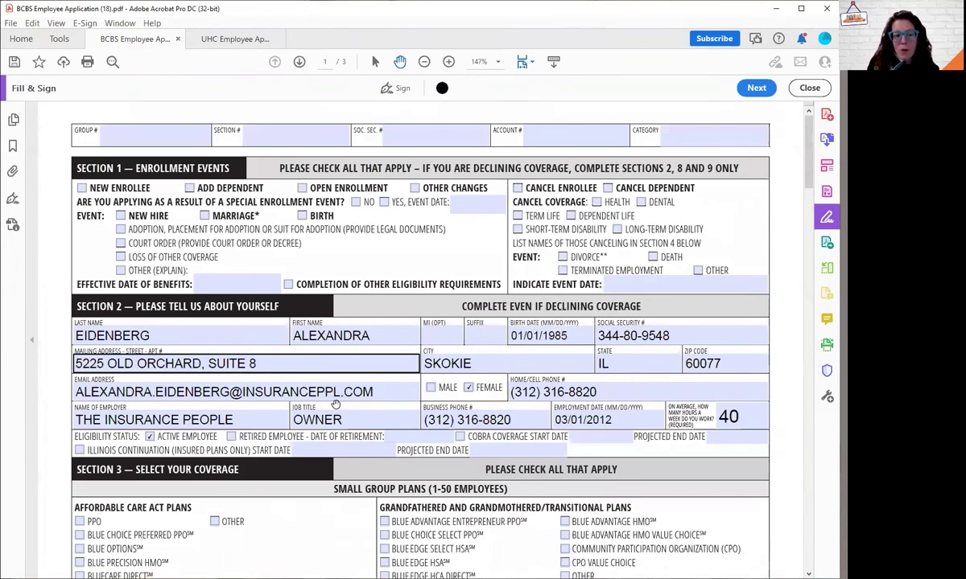
{"action": "scroll", "coordinate": [69, 220], "scroll_direction": "down", "scroll_amount": 6}
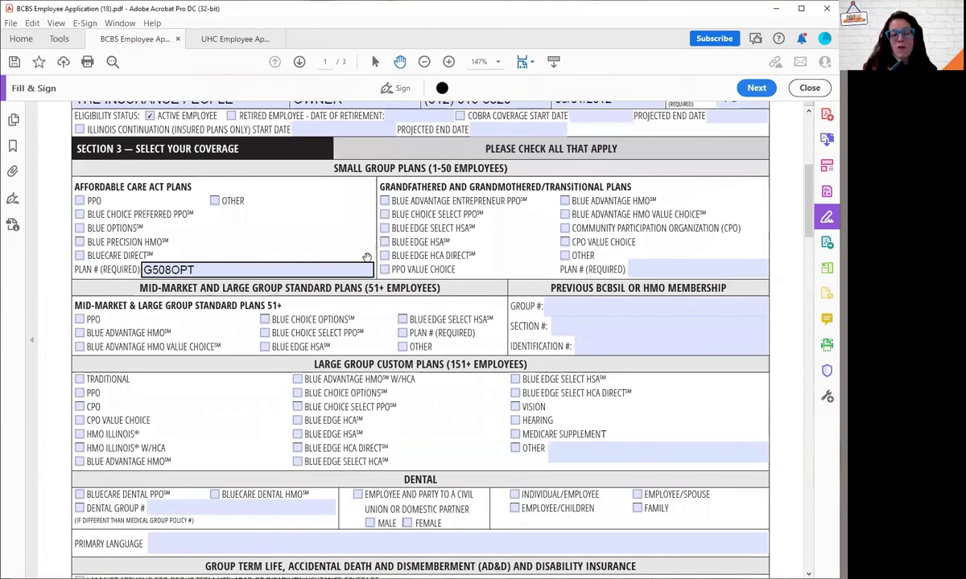
{"action": "scroll", "coordinate": [357, 367], "scroll_direction": "down", "scroll_amount": 4}
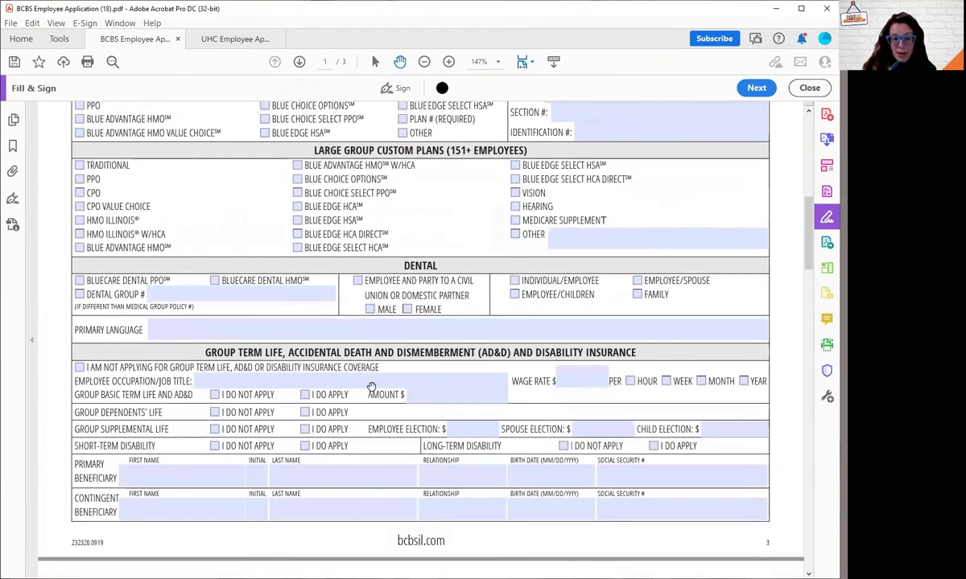
{"action": "scroll", "coordinate": [135, 252], "scroll_direction": "down", "scroll_amount": 8}
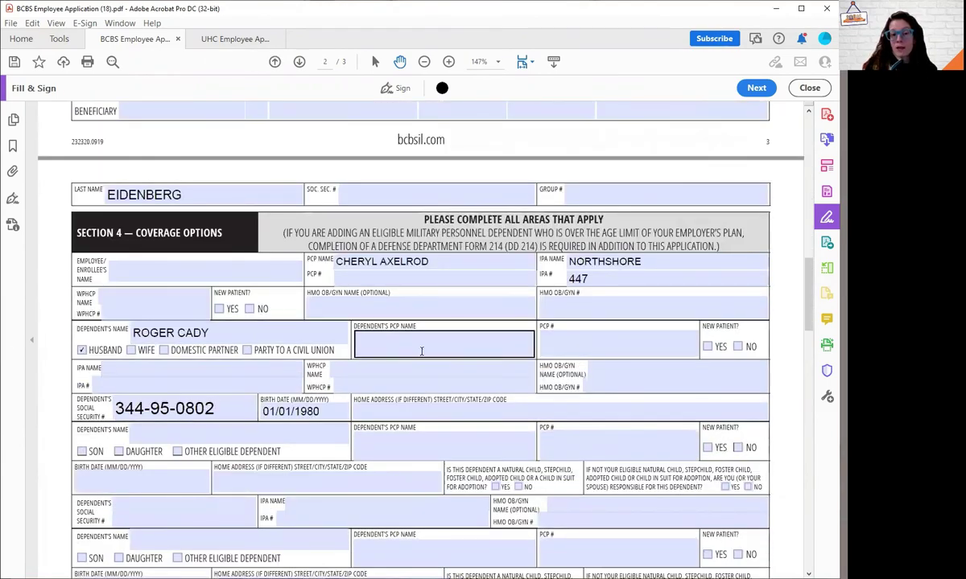
{"action": "scroll", "coordinate": [375, 434], "scroll_direction": "down", "scroll_amount": 3}
{"action": "scroll", "coordinate": [387, 419], "scroll_direction": "down", "scroll_amount": 20}
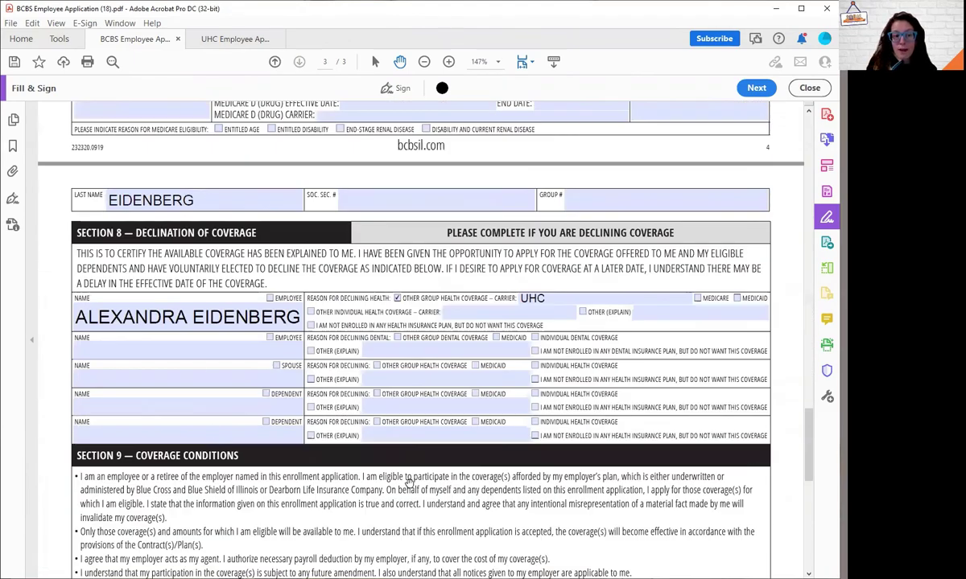
{"action": "scroll", "coordinate": [248, 332], "scroll_direction": "down", "scroll_amount": 3}
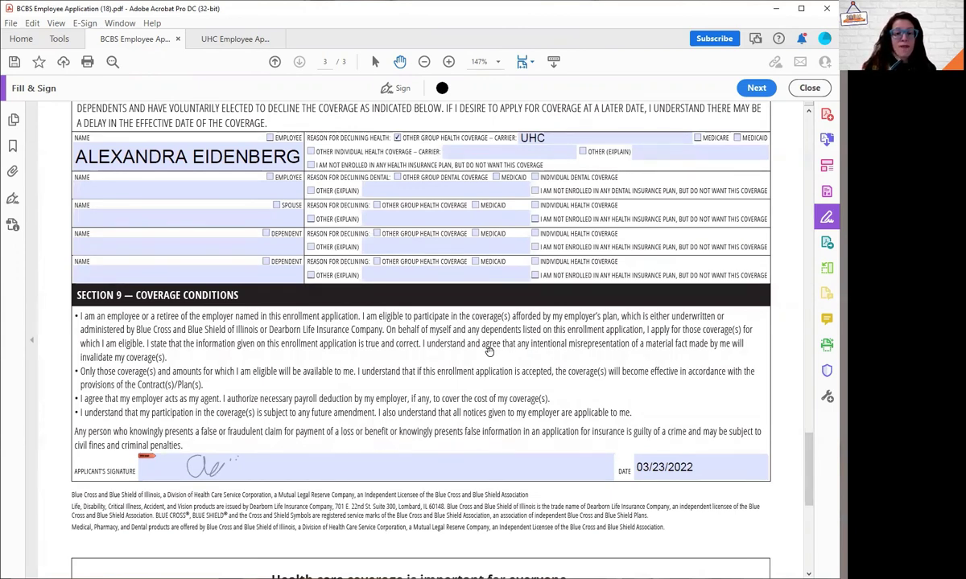
{"action": "scroll", "coordinate": [531, 321], "scroll_direction": "up", "scroll_amount": 3}
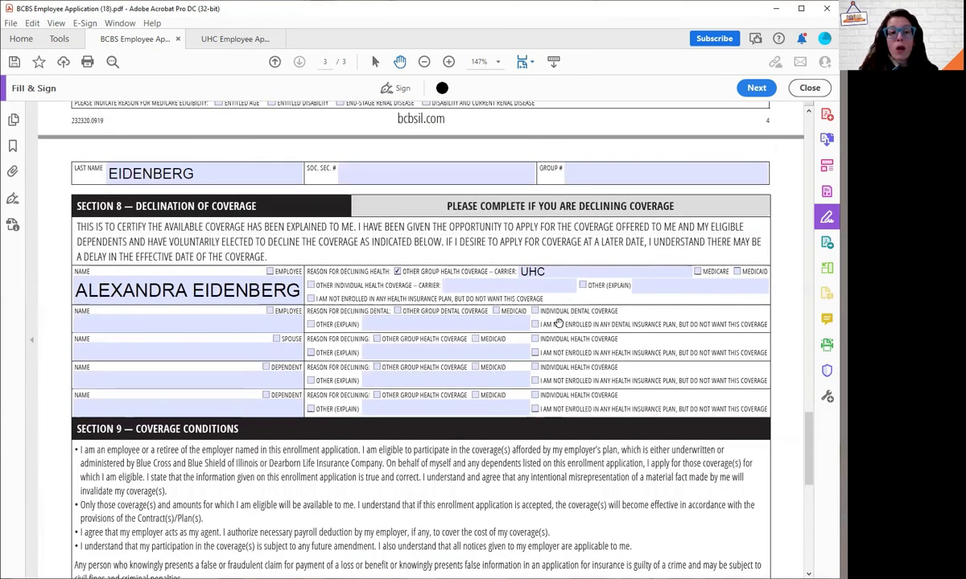
{"action": "scroll", "coordinate": [559, 323], "scroll_direction": "up", "scroll_amount": 6}
{"action": "scroll", "coordinate": [562, 324], "scroll_direction": "up", "scroll_amount": 20}
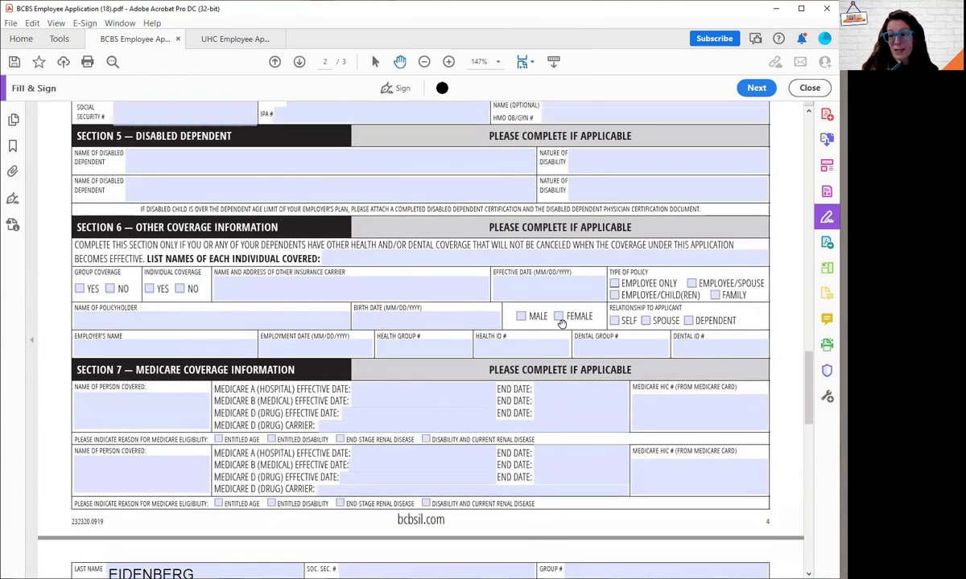